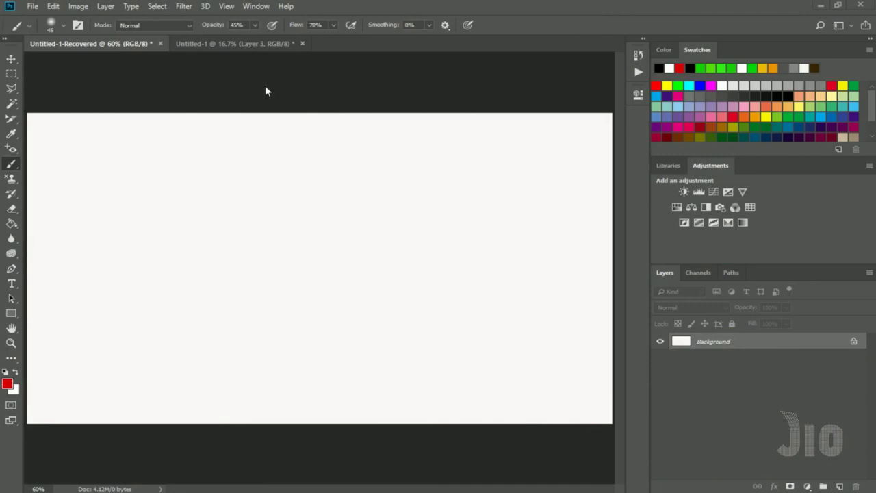
# - Open the close-up lips photo (s-4909b77c….jpg) from the MOCKUP folder
pyautogui.click(32, 6)
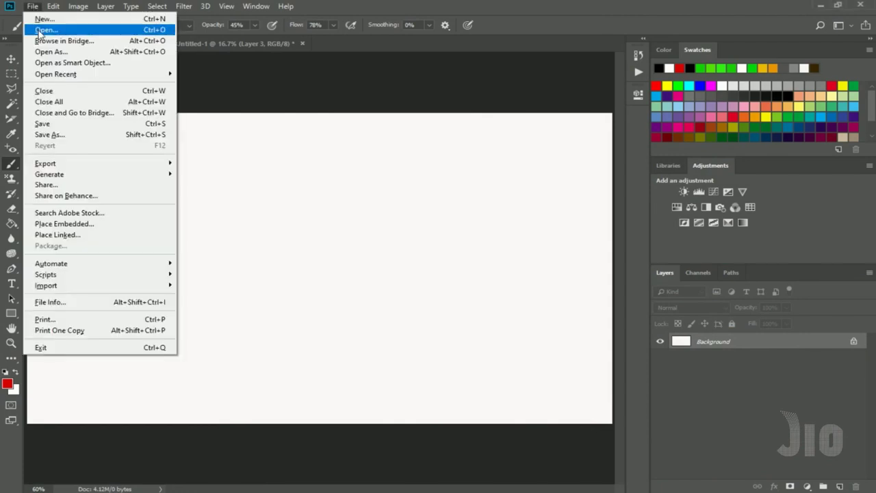
pyautogui.click(39, 31)
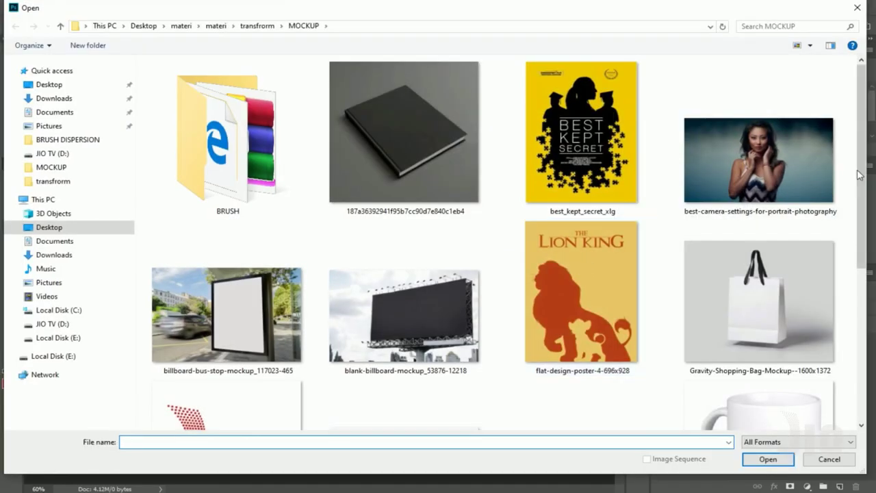
pyautogui.moveTo(863, 194); pyautogui.dragTo(862, 302)
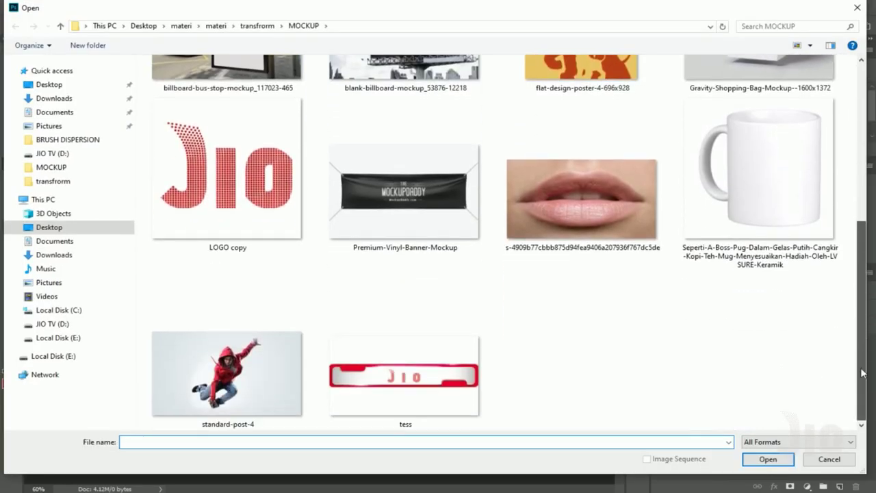
pyautogui.doubleClick(542, 256)
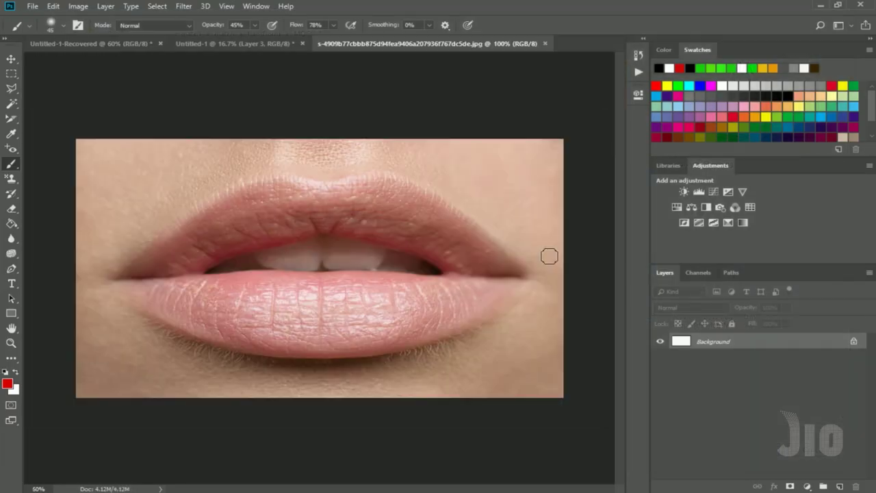
# - Zoom the view to 55% and add an empty Layer 1 above the Background
pyautogui.click(38, 488)
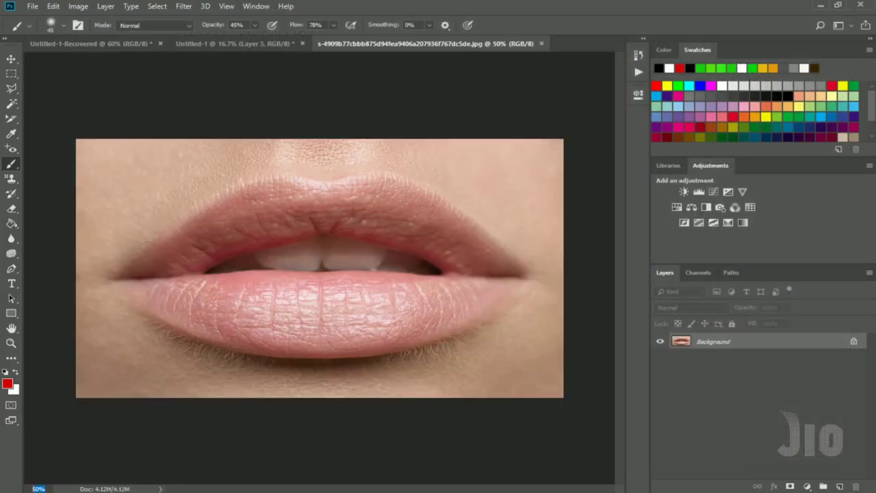
pyautogui.write('55')
pyautogui.press('Return')
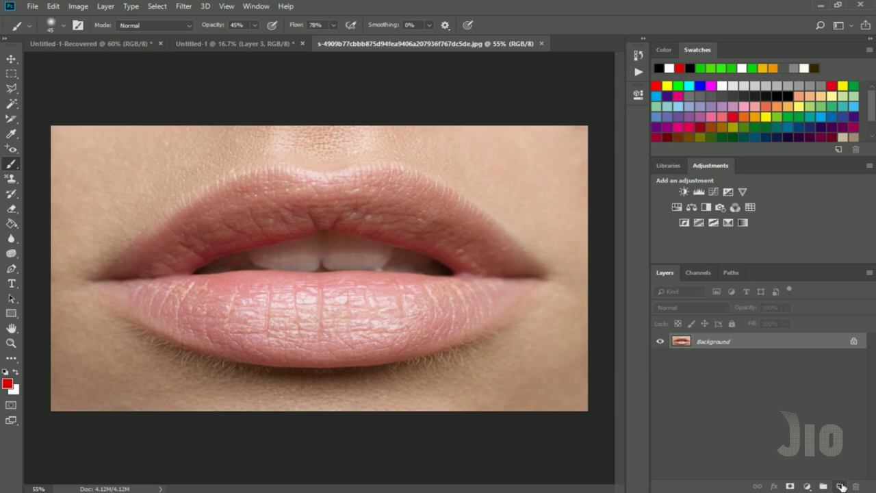
pyautogui.click(843, 487)
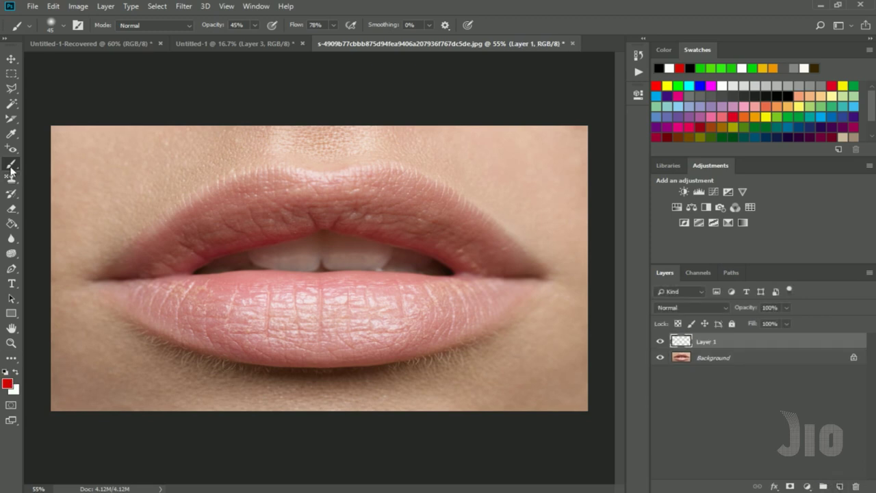
# - Paint solid red over the upper and lower lips with a size-100 brush at 100% opacity
pyautogui.rightClick(11, 163)
pyautogui.click(55, 163)
pyautogui.press(']')
pyautogui.press(']')
pyautogui.press(']')
pyautogui.moveTo(141, 261); pyautogui.dragTo(254, 200)
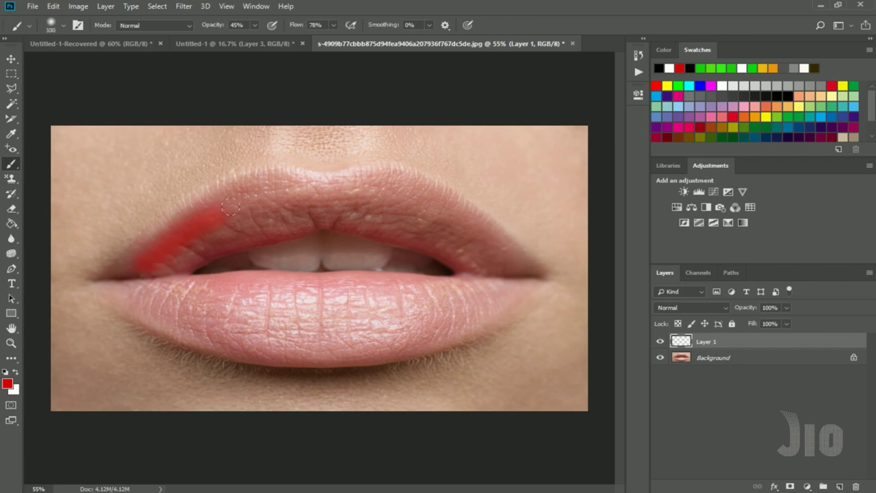
pyautogui.click(255, 25)
pyautogui.moveTo(255, 39); pyautogui.dragTo(293, 38)
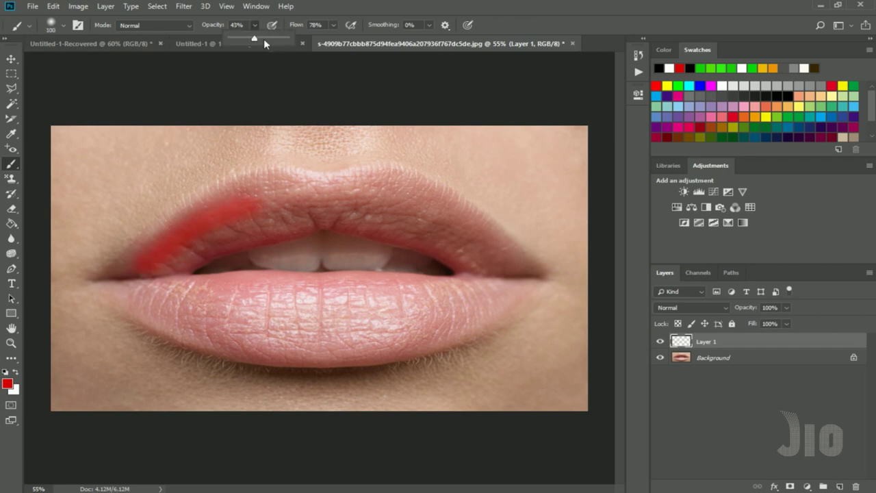
pyautogui.moveTo(142, 263)
pyautogui.mouseDown()
pyautogui.moveTo(341, 191)
pyautogui.moveTo(473, 306)
pyautogui.moveTo(356, 354)
pyautogui.moveTo(196, 338)
pyautogui.moveTo(109, 289)
pyautogui.moveTo(523, 287)
pyautogui.moveTo(161, 301)
pyautogui.moveTo(465, 316)
pyautogui.moveTo(176, 315)
pyautogui.moveTo(356, 343)
pyautogui.moveTo(369, 304)
pyautogui.mouseUp()
pyautogui.moveTo(176, 266)
pyautogui.mouseDown()
pyautogui.moveTo(313, 226)
pyautogui.moveTo(511, 268)
pyautogui.moveTo(469, 209)
pyautogui.moveTo(356, 166)
pyautogui.moveTo(273, 168)
pyautogui.moveTo(146, 230)
pyautogui.moveTo(130, 265)
pyautogui.moveTo(304, 205)
pyautogui.moveTo(470, 249)
pyautogui.moveTo(488, 266)
pyautogui.moveTo(254, 219)
pyautogui.moveTo(137, 312)
pyautogui.moveTo(322, 354)
pyautogui.moveTo(528, 296)
pyautogui.mouseUp()
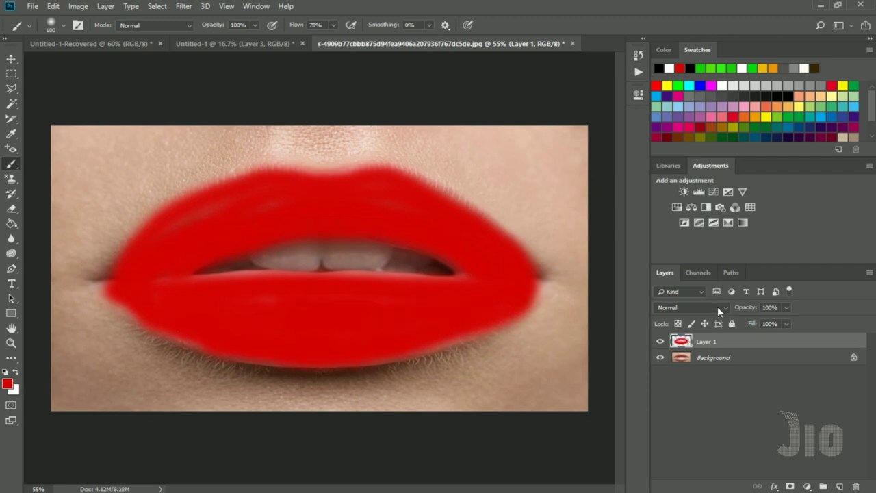
# - Switch Layer 1 from Multiply to Soft Light blending and brush extra red into the lip corners
pyautogui.click(717, 307)
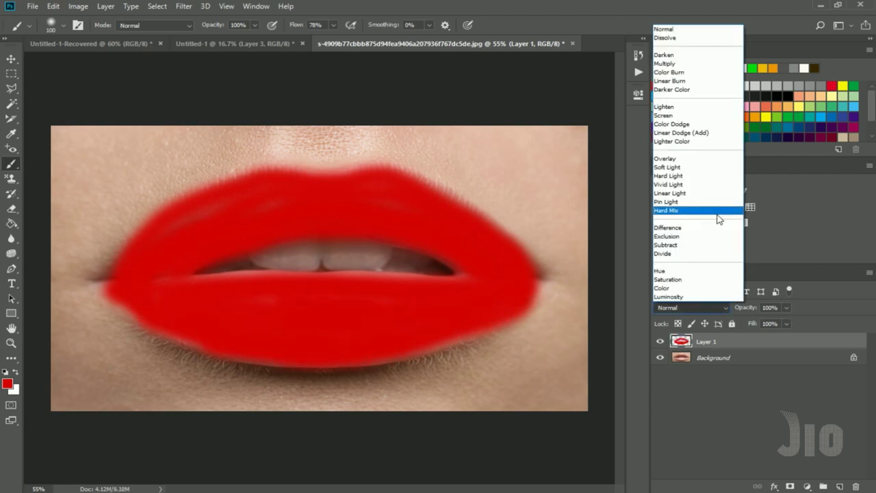
pyautogui.click(684, 63)
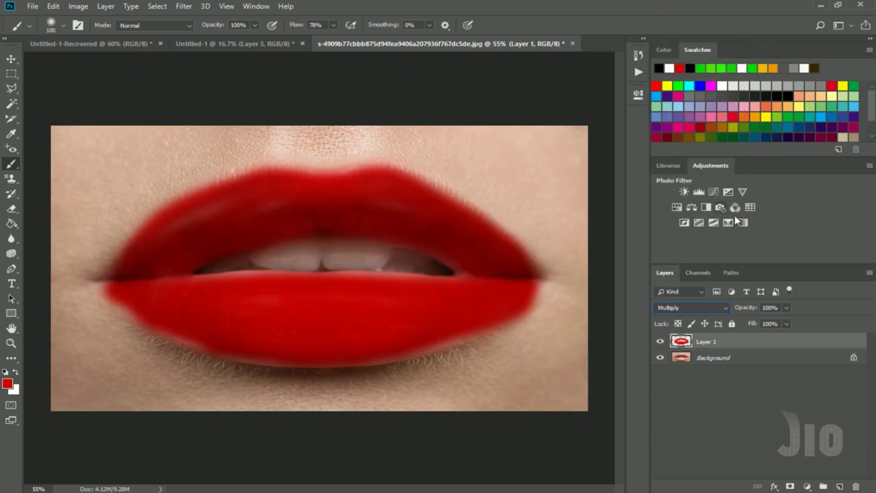
pyautogui.click(725, 308)
pyautogui.click(667, 167)
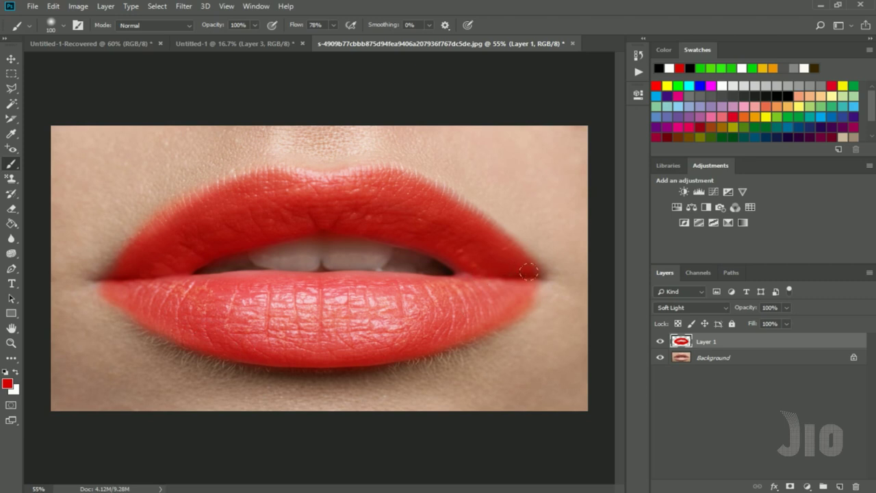
pyautogui.moveTo(536, 269); pyautogui.dragTo(518, 281)
pyautogui.moveTo(410, 235); pyautogui.dragTo(475, 269)
# - Try Hue/Saturation Colorize with saturation 87, cancel it, and delete Layer 1
pyautogui.hotkey('ctrl', 'u')
pyautogui.click(758, 251)
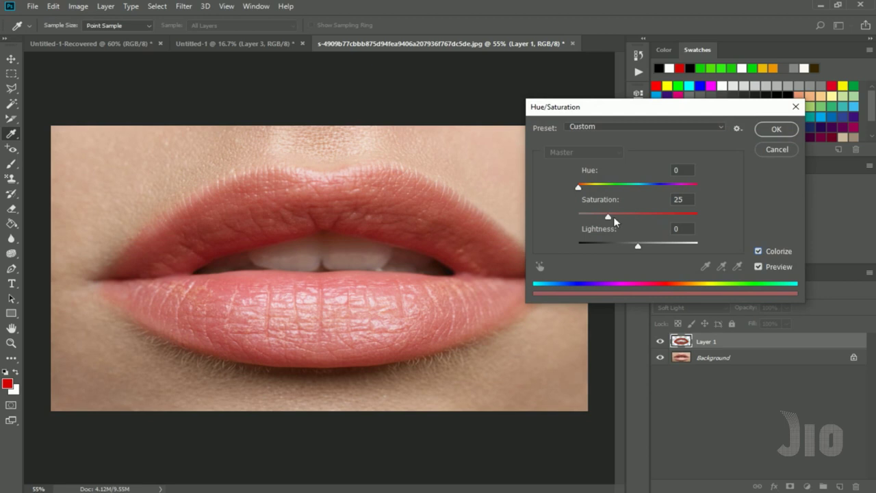
pyautogui.moveTo(609, 216); pyautogui.dragTo(682, 216)
pyautogui.moveTo(578, 187)
pyautogui.mouseDown()
pyautogui.moveTo(649, 186)
pyautogui.moveTo(661, 195)
pyautogui.mouseUp()
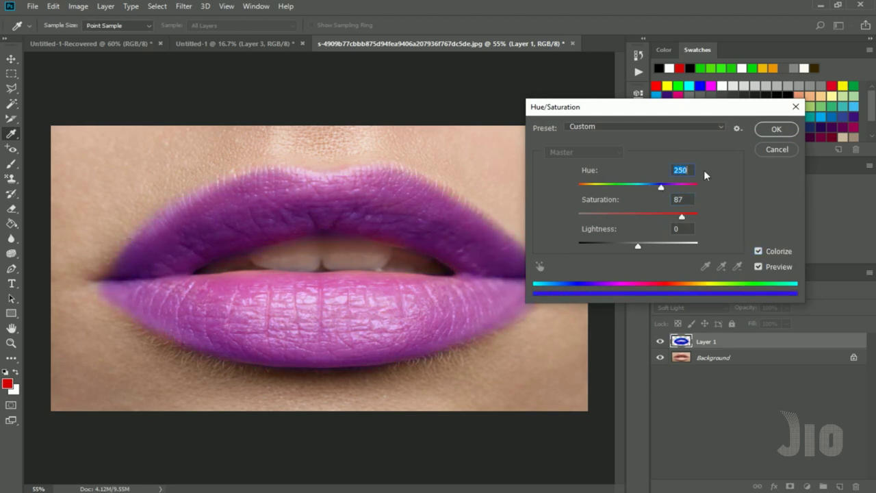
pyautogui.click(795, 107)
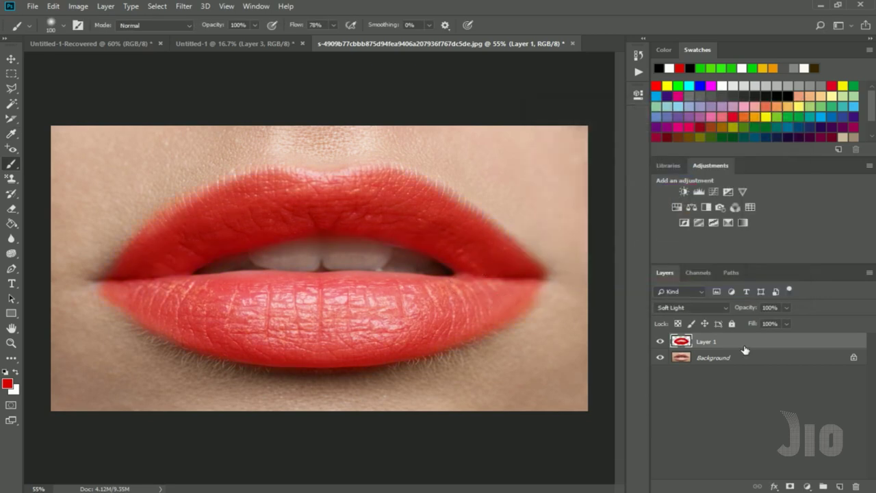
pyautogui.press('Delete')
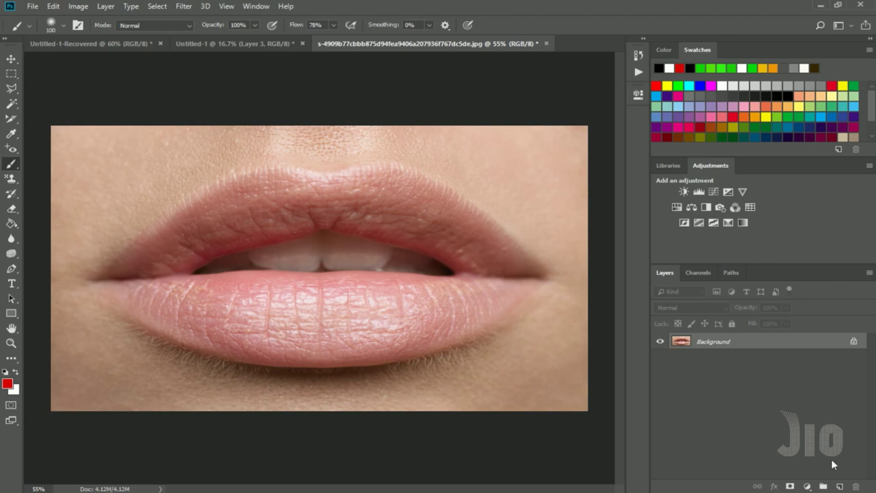
# - Add a new layer and set the foreground colour to deep red #cf0000
pyautogui.click(840, 486)
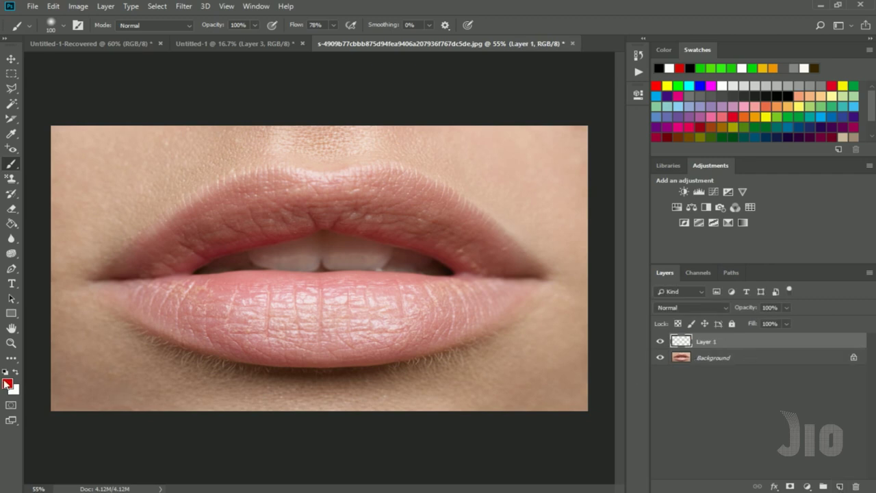
pyautogui.click(8, 385)
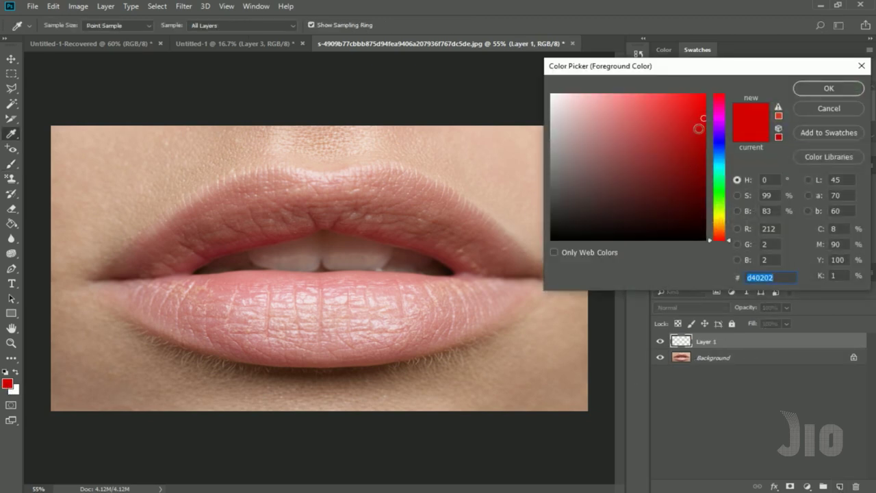
pyautogui.click(704, 120)
pyautogui.click(706, 122)
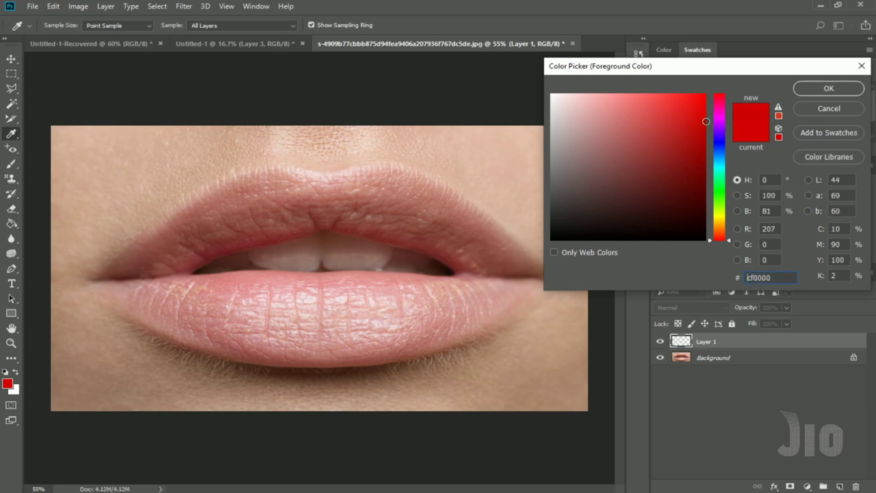
pyautogui.click(827, 88)
pyautogui.click(11, 163)
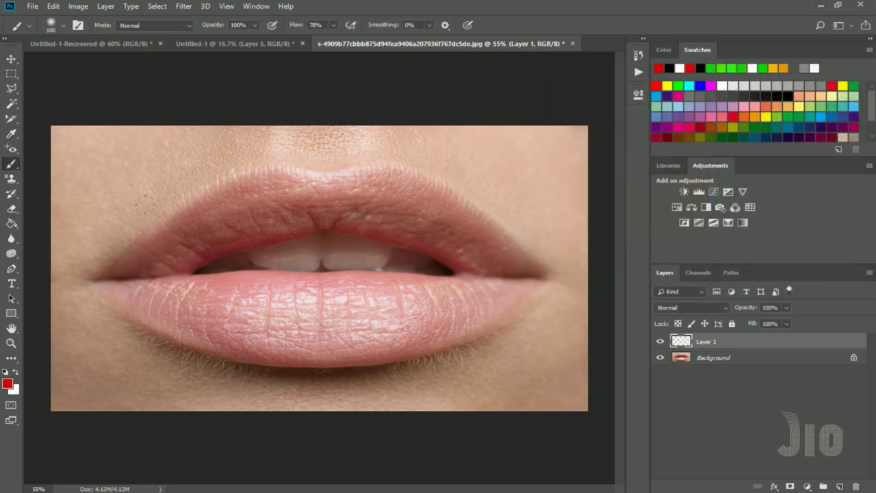
# - Fill the new layer entirely with the red using the Paint Bucket tool
pyautogui.rightClick(13, 164)
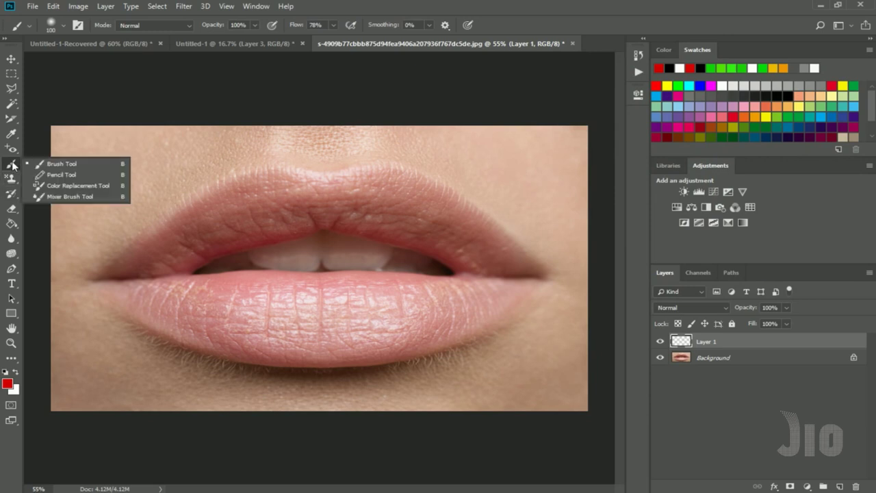
pyautogui.click(11, 223)
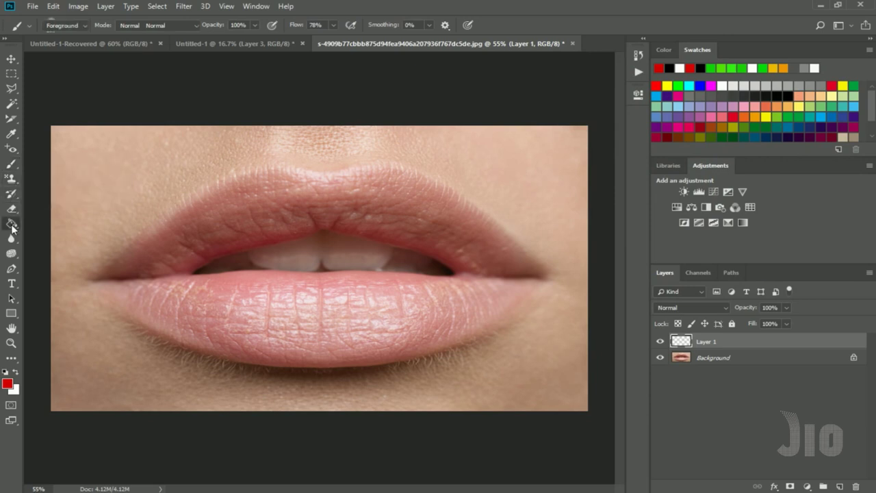
pyautogui.rightClick(12, 224)
pyautogui.click(41, 235)
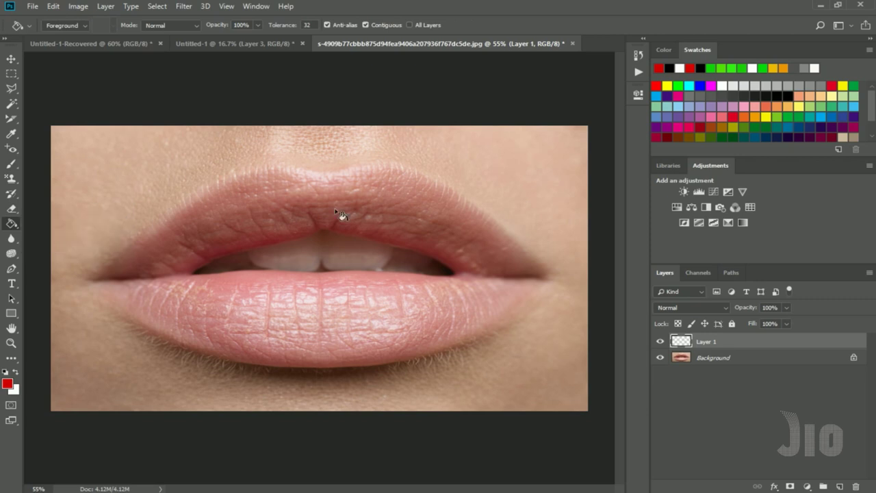
pyautogui.click(354, 206)
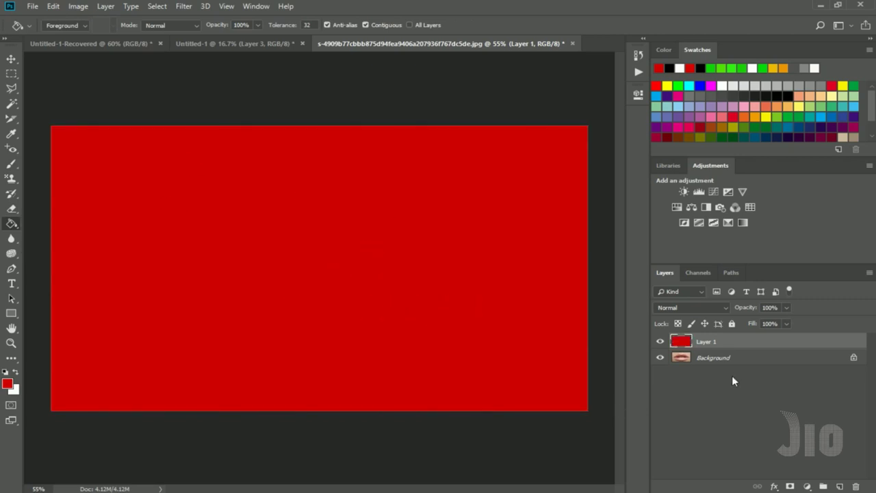
# - Set the red Layer 1 to Multiply blending and give it a layer mask
pyautogui.click(703, 309)
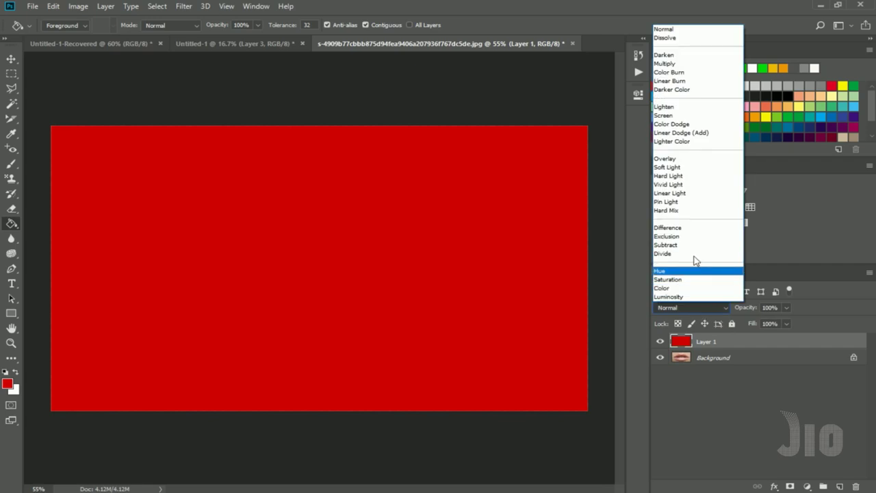
pyautogui.click(663, 63)
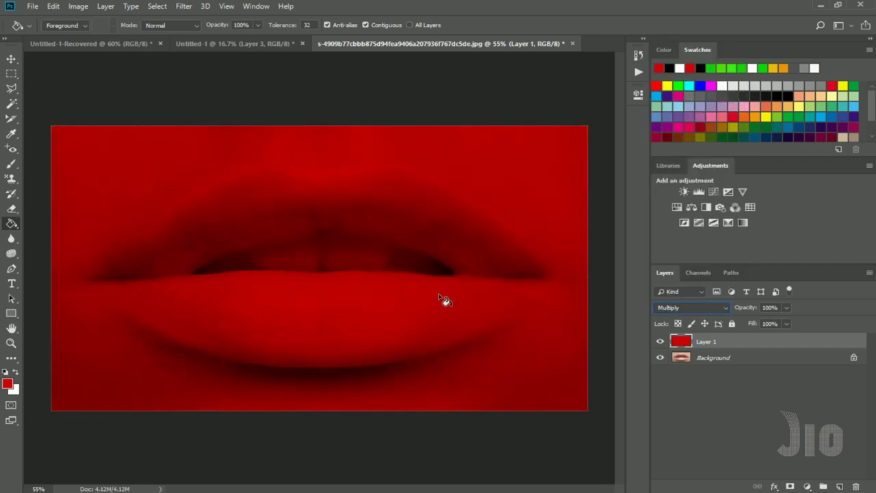
pyautogui.click(790, 485)
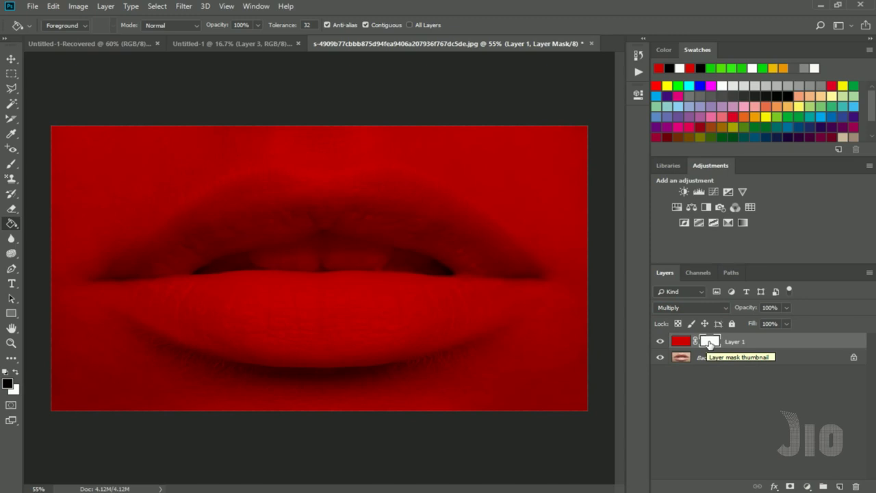
# - Invert Layer 1's mask to black, then ready the Brush Tool with white as foreground
pyautogui.hotkey('ctrl', 'i')
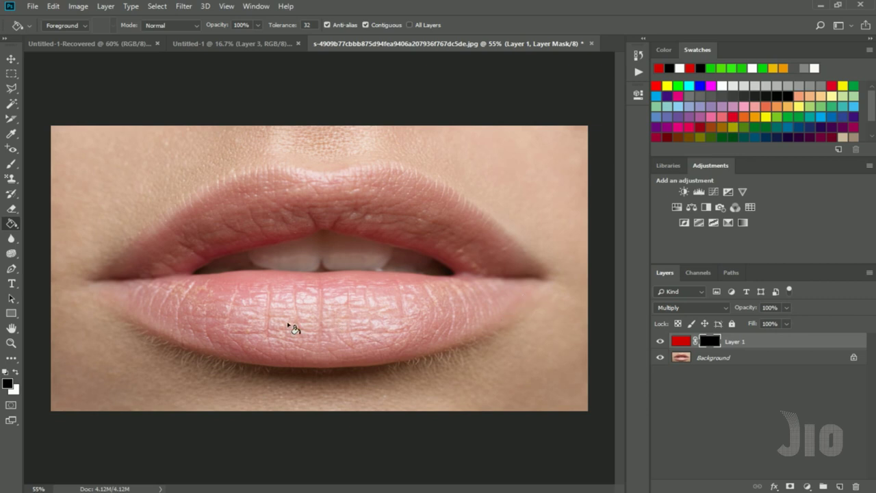
pyautogui.click(11, 165)
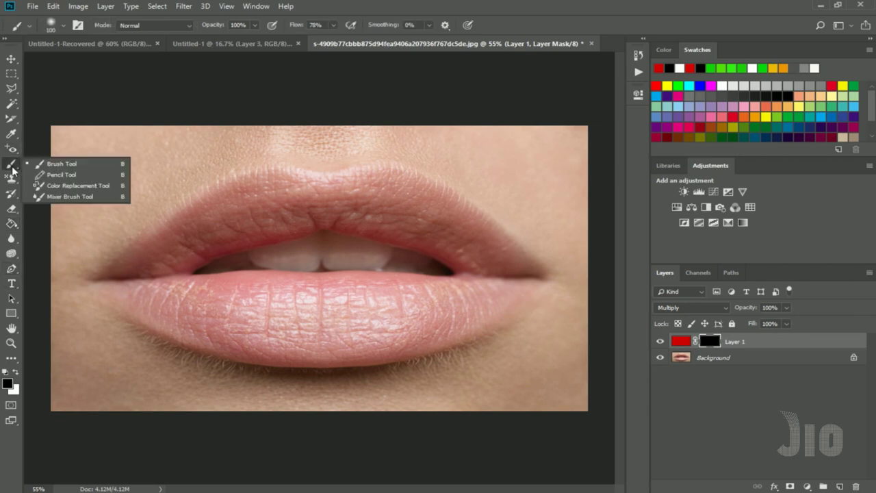
pyautogui.click(53, 168)
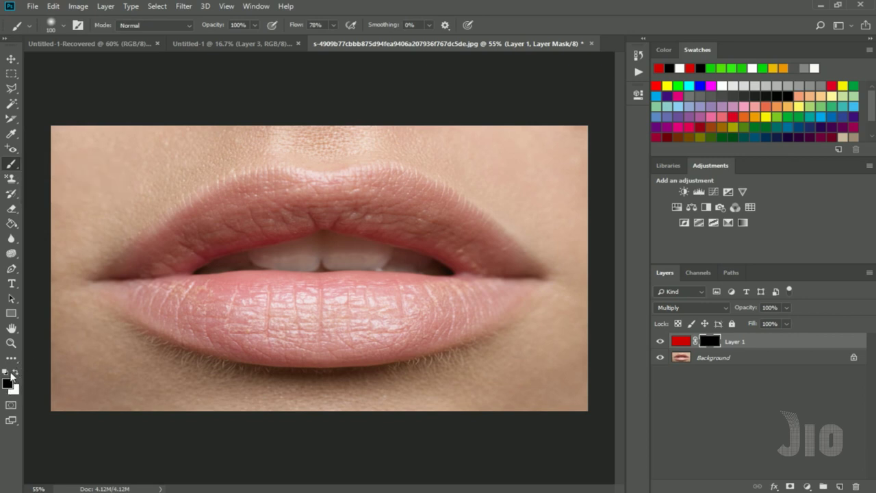
pyautogui.click(16, 373)
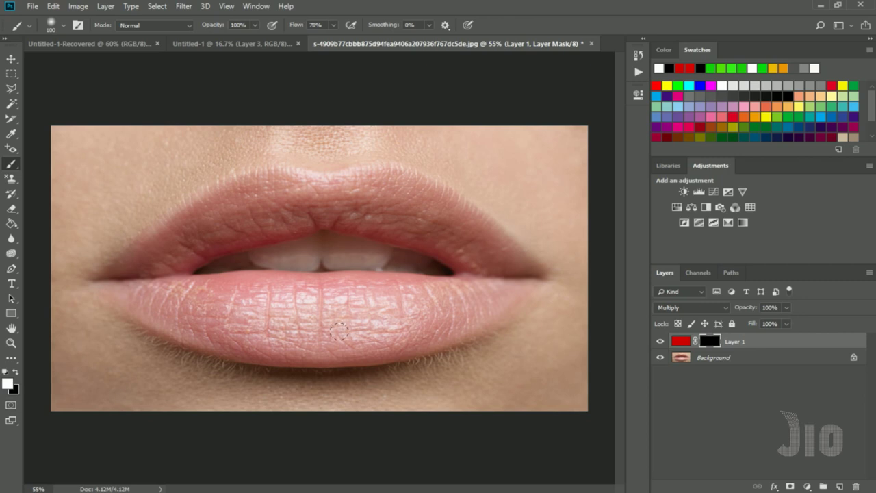
# - Paint white on the mask across the middle of the lower lip, adjusting brush flow
pyautogui.click(333, 25)
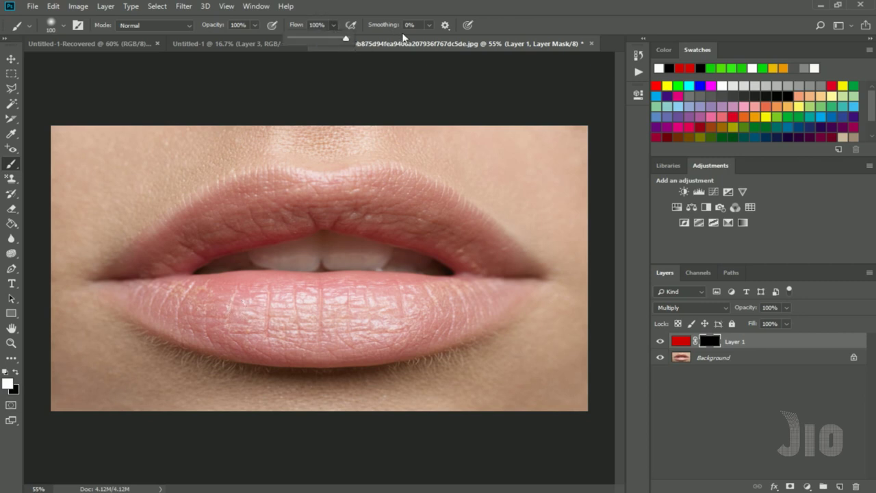
pyautogui.moveTo(183, 303); pyautogui.dragTo(443, 300)
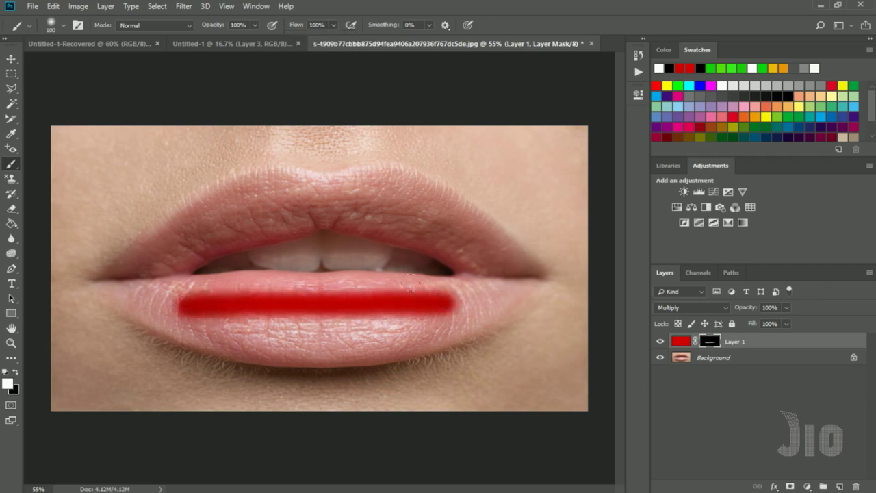
pyautogui.click(334, 25)
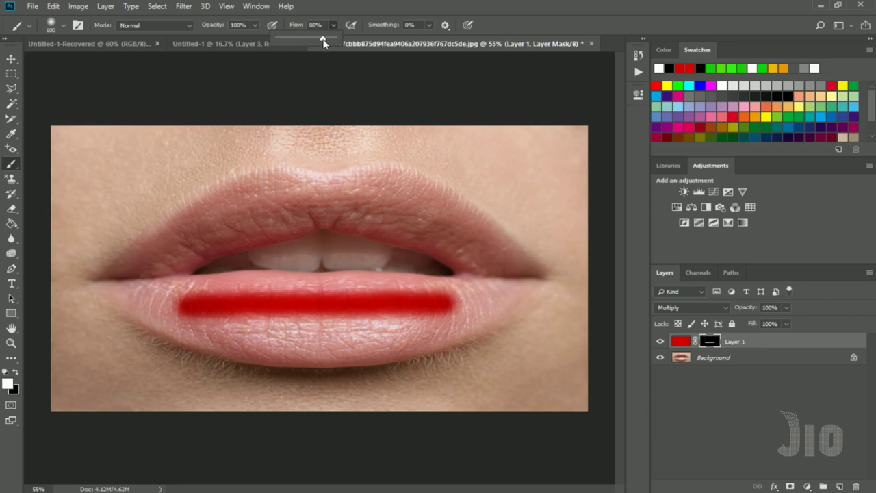
pyautogui.scroll(3, 312, 280)
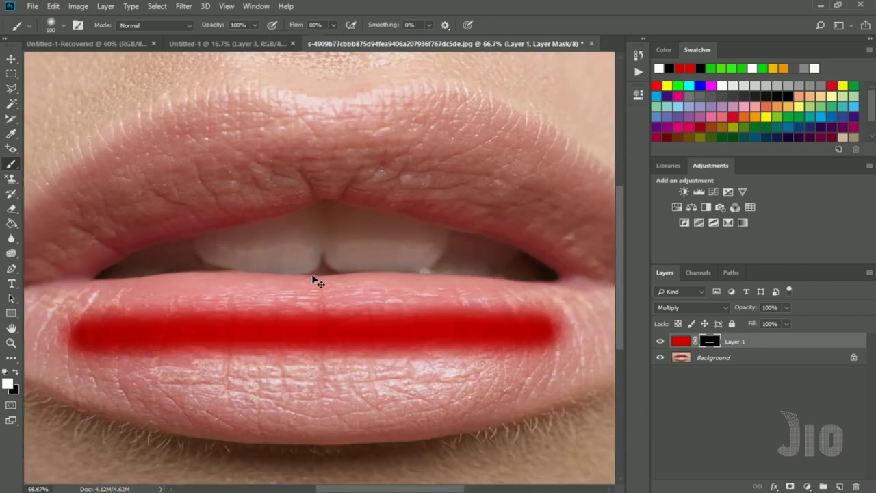
# - Trace the lower lip's top and bottom edges in white on the mask, panning rightward
pyautogui.moveTo(213, 282); pyautogui.dragTo(284, 218)
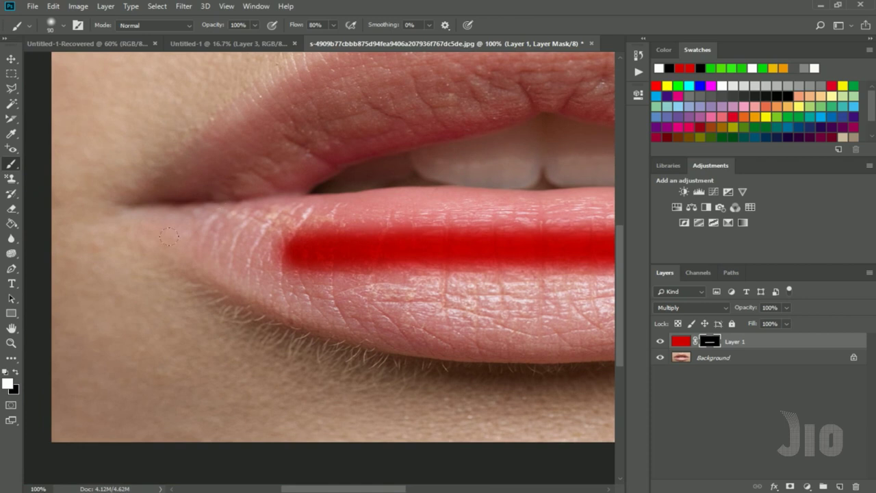
pyautogui.moveTo(144, 212)
pyautogui.mouseDown()
pyautogui.moveTo(415, 194)
pyautogui.moveTo(530, 198)
pyautogui.mouseUp()
pyautogui.moveTo(148, 212)
pyautogui.mouseDown()
pyautogui.moveTo(137, 209)
pyautogui.moveTo(171, 246)
pyautogui.moveTo(320, 328)
pyautogui.moveTo(397, 346)
pyautogui.moveTo(551, 357)
pyautogui.mouseUp()
pyautogui.moveTo(534, 286); pyautogui.dragTo(274, 290)
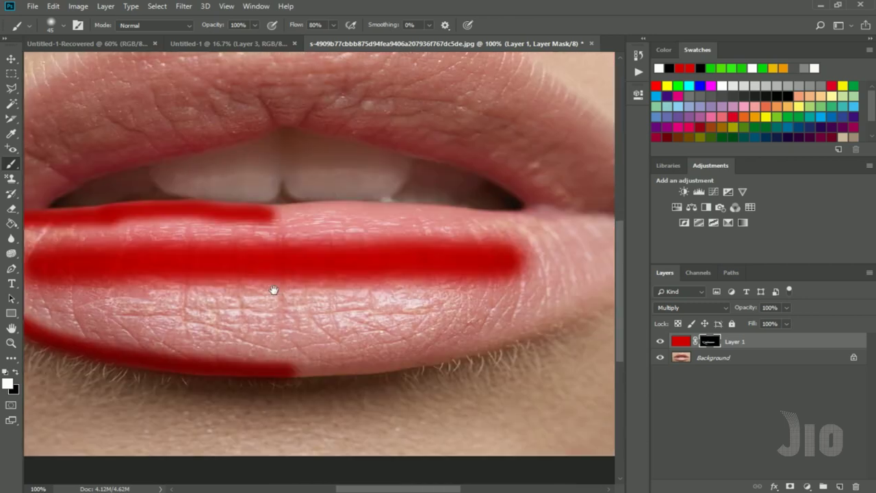
pyautogui.moveTo(271, 217)
pyautogui.mouseDown()
pyautogui.moveTo(373, 214)
pyautogui.moveTo(358, 209)
pyautogui.moveTo(526, 226)
pyautogui.moveTo(437, 232)
pyautogui.mouseUp()
pyautogui.moveTo(353, 218)
pyautogui.mouseDown()
pyautogui.moveTo(470, 219)
pyautogui.moveTo(435, 189)
pyautogui.moveTo(579, 188)
pyautogui.moveTo(517, 249)
pyautogui.moveTo(419, 299)
pyautogui.moveTo(281, 335)
pyautogui.moveTo(165, 344)
pyautogui.moveTo(244, 318)
pyautogui.moveTo(356, 301)
pyautogui.mouseUp()
pyautogui.hscroll(-5, 405, 238)
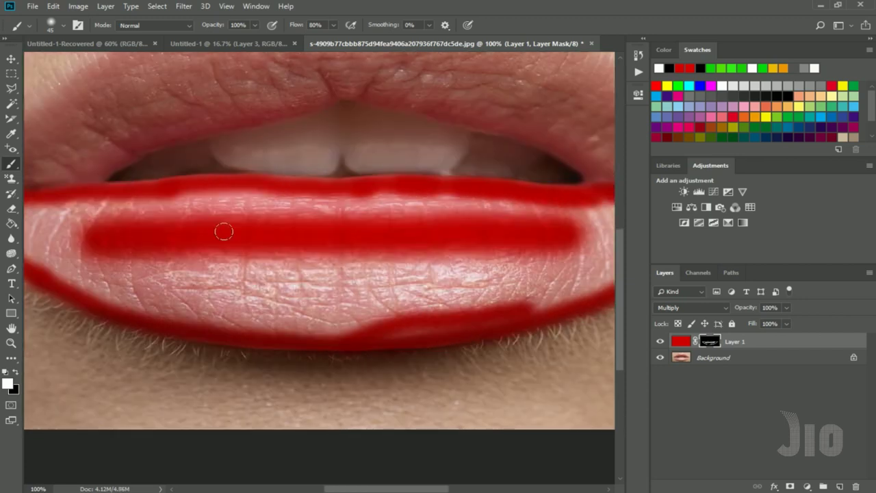
# - Trace the upper lip's outer contour in white on the mask, starting from the mouth corner
pyautogui.moveTo(160, 258); pyautogui.dragTo(276, 246)
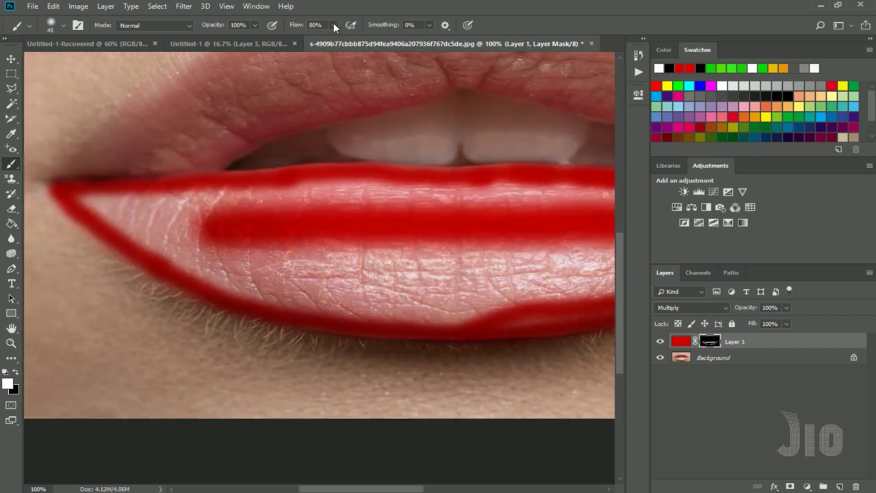
pyautogui.scroll(1, 230, 252)
pyautogui.scroll(2, 171, 274)
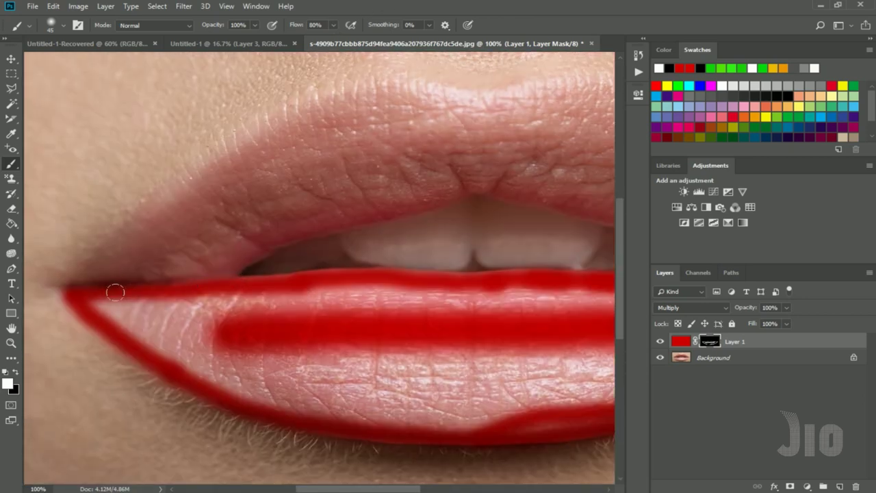
pyautogui.moveTo(71, 287)
pyautogui.mouseDown()
pyautogui.moveTo(180, 181)
pyautogui.moveTo(280, 119)
pyautogui.moveTo(390, 84)
pyautogui.moveTo(480, 104)
pyautogui.mouseUp()
pyautogui.moveTo(488, 151)
pyautogui.mouseDown()
pyautogui.moveTo(192, 198)
pyautogui.moveTo(199, 180)
pyautogui.mouseUp()
pyautogui.moveTo(183, 149)
pyautogui.mouseDown()
pyautogui.moveTo(271, 133)
pyautogui.moveTo(344, 146)
pyautogui.moveTo(462, 215)
pyautogui.moveTo(580, 322)
pyautogui.mouseUp()
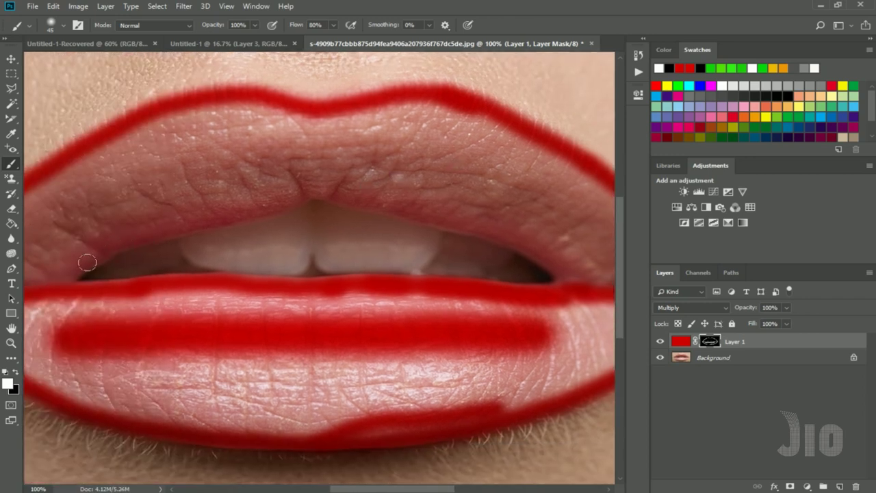
# - Paint red along the upper lip's inner edge and the lower lip's top edge
pyautogui.moveTo(64, 276)
pyautogui.mouseDown()
pyautogui.moveTo(132, 239)
pyautogui.moveTo(321, 188)
pyautogui.moveTo(434, 217)
pyautogui.moveTo(467, 200)
pyautogui.moveTo(420, 179)
pyautogui.moveTo(403, 200)
pyautogui.moveTo(472, 219)
pyautogui.moveTo(520, 254)
pyautogui.mouseUp()
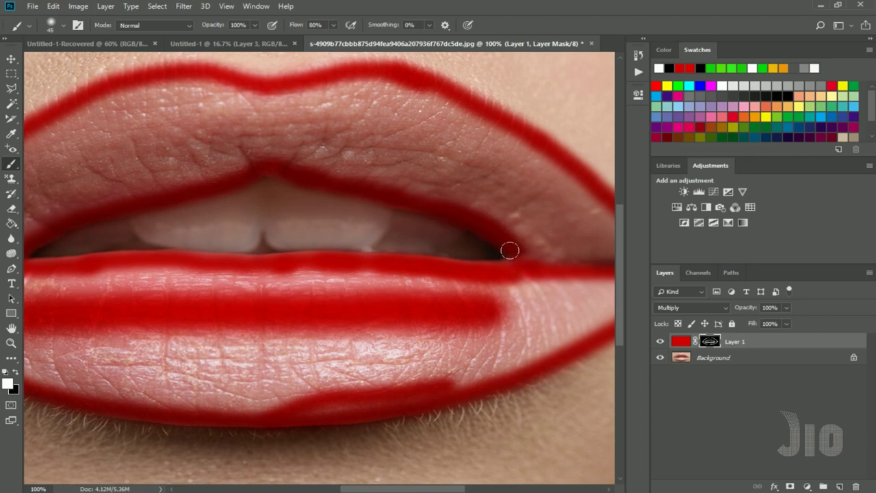
pyautogui.moveTo(485, 272); pyautogui.dragTo(217, 264)
pyautogui.moveTo(211, 221)
pyautogui.mouseDown()
pyautogui.moveTo(307, 201)
pyautogui.moveTo(344, 229)
pyautogui.moveTo(348, 189)
pyautogui.mouseUp()
pyautogui.moveTo(240, 248); pyautogui.dragTo(284, 233)
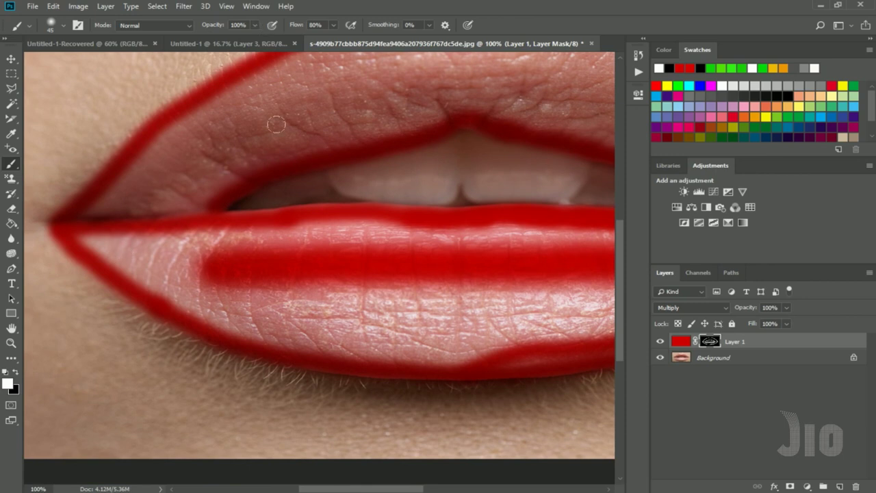
# - Enlarge the brush and paint the mask to fill the pale lower lip with red
pyautogui.click(333, 26)
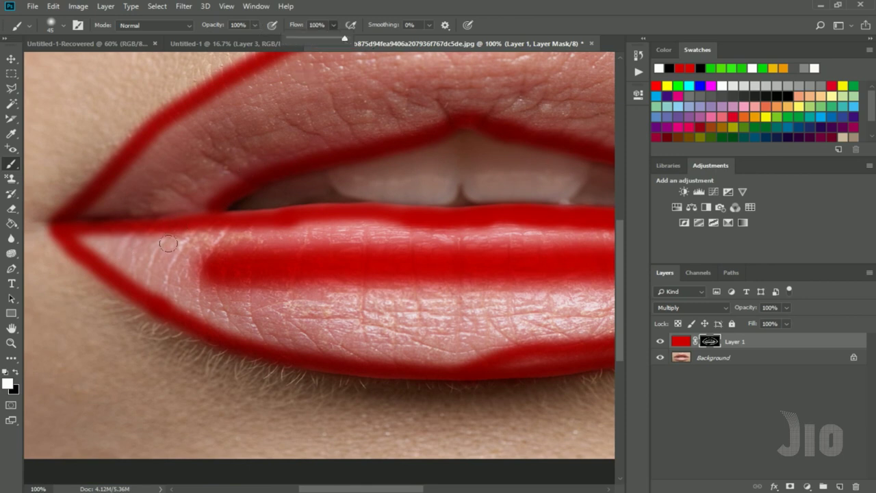
pyautogui.press(']')
pyautogui.press(']')
pyautogui.press(']')
pyautogui.moveTo(82, 236)
pyautogui.mouseDown()
pyautogui.moveTo(301, 252)
pyautogui.moveTo(141, 268)
pyautogui.moveTo(400, 283)
pyautogui.moveTo(249, 228)
pyautogui.mouseUp()
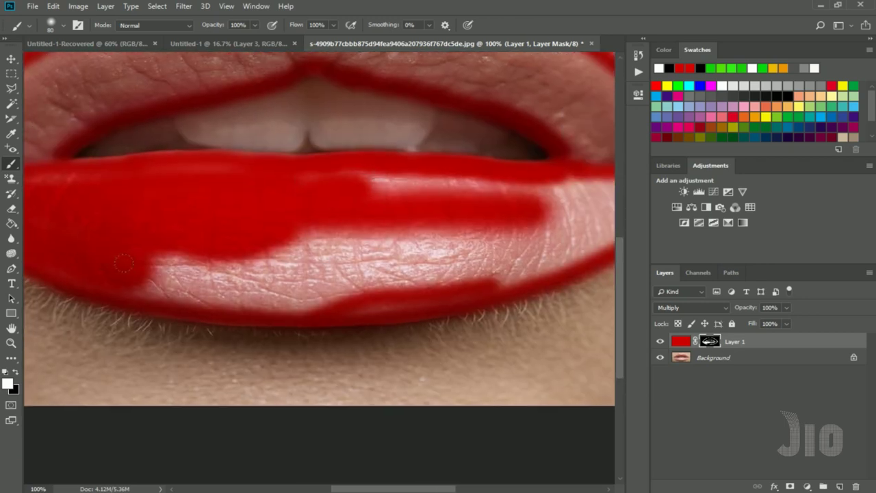
pyautogui.moveTo(124, 263)
pyautogui.mouseDown()
pyautogui.moveTo(397, 286)
pyautogui.moveTo(448, 244)
pyautogui.moveTo(247, 229)
pyautogui.mouseUp()
pyautogui.moveTo(161, 164)
pyautogui.mouseDown()
pyautogui.moveTo(407, 159)
pyautogui.moveTo(308, 245)
pyautogui.moveTo(328, 207)
pyautogui.mouseUp()
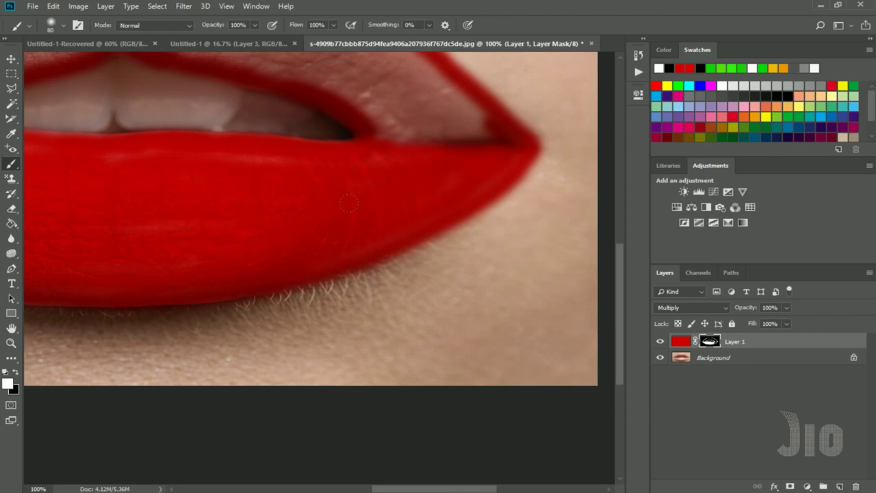
pyautogui.scroll(2, 348, 203)
# - Paint red into the upper lip's inner corner and along the lower lip's top edge
pyautogui.moveTo(447, 190)
pyautogui.mouseDown()
pyautogui.moveTo(505, 192)
pyautogui.moveTo(357, 93)
pyautogui.moveTo(391, 131)
pyautogui.moveTo(293, 98)
pyautogui.moveTo(336, 148)
pyautogui.moveTo(299, 138)
pyautogui.moveTo(450, 248)
pyautogui.mouseUp()
pyautogui.moveTo(549, 256); pyautogui.dragTo(468, 242)
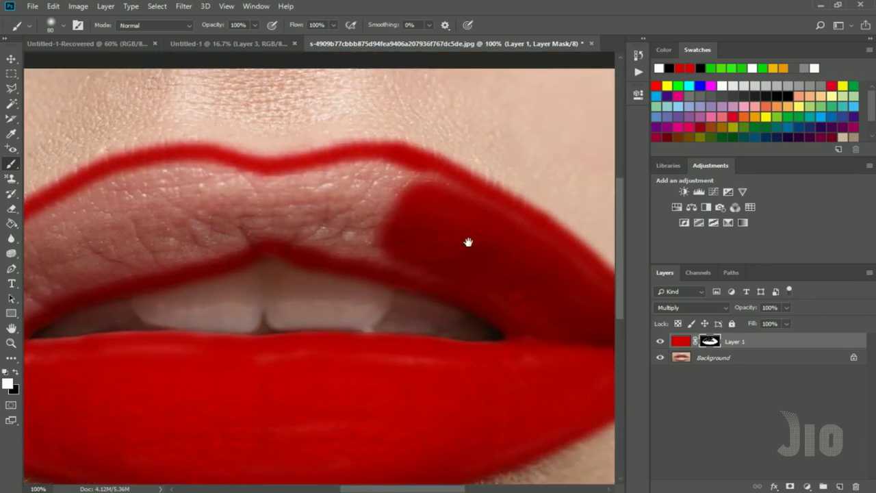
pyautogui.moveTo(507, 220)
pyautogui.mouseDown()
pyautogui.moveTo(426, 182)
pyautogui.moveTo(363, 176)
pyautogui.moveTo(253, 195)
pyautogui.moveTo(377, 203)
pyautogui.moveTo(296, 223)
pyautogui.moveTo(421, 245)
pyautogui.mouseUp()
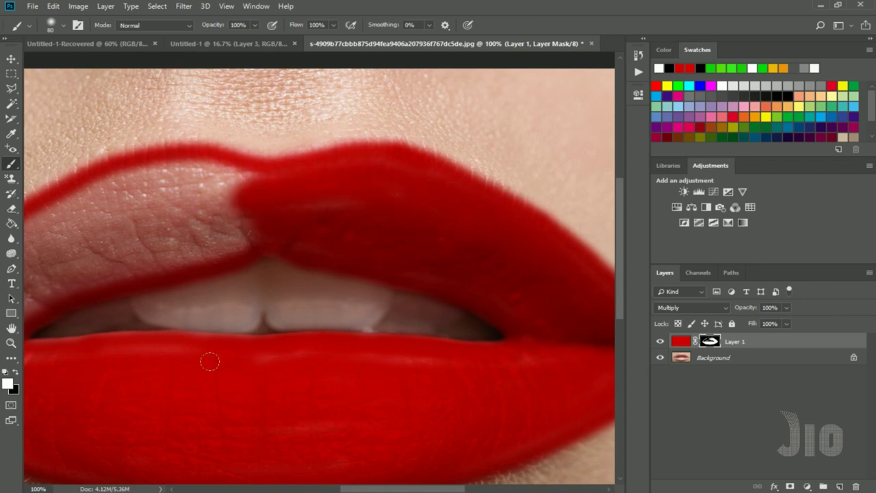
pyautogui.moveTo(118, 355); pyautogui.dragTo(464, 361)
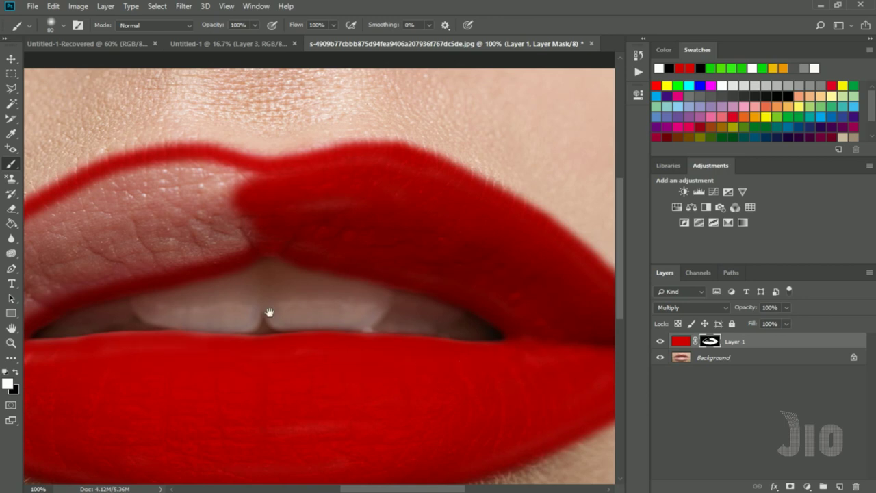
# - Cover the upper lip's inner edge and the left corner with red, then zoom out
pyautogui.moveTo(269, 313); pyautogui.dragTo(386, 206)
pyautogui.moveTo(388, 164)
pyautogui.mouseDown()
pyautogui.moveTo(240, 188)
pyautogui.moveTo(60, 294)
pyautogui.mouseUp()
pyautogui.moveTo(48, 325)
pyautogui.mouseDown()
pyautogui.moveTo(177, 239)
pyautogui.moveTo(208, 236)
pyautogui.moveTo(319, 188)
pyautogui.moveTo(356, 195)
pyautogui.moveTo(330, 152)
pyautogui.moveTo(315, 226)
pyautogui.moveTo(188, 287)
pyautogui.moveTo(195, 301)
pyautogui.moveTo(296, 234)
pyautogui.moveTo(390, 216)
pyautogui.moveTo(214, 259)
pyautogui.mouseUp()
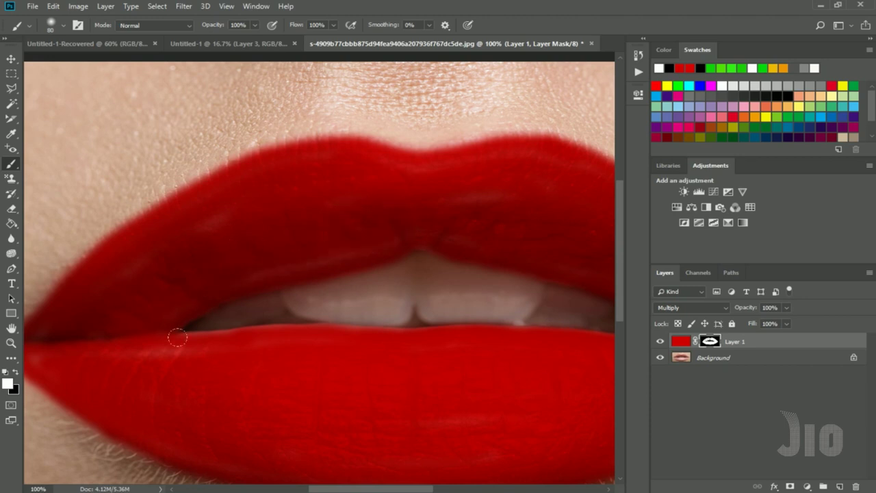
pyautogui.moveTo(176, 336)
pyautogui.mouseDown()
pyautogui.moveTo(176, 356)
pyautogui.moveTo(172, 340)
pyautogui.moveTo(185, 345)
pyautogui.mouseUp()
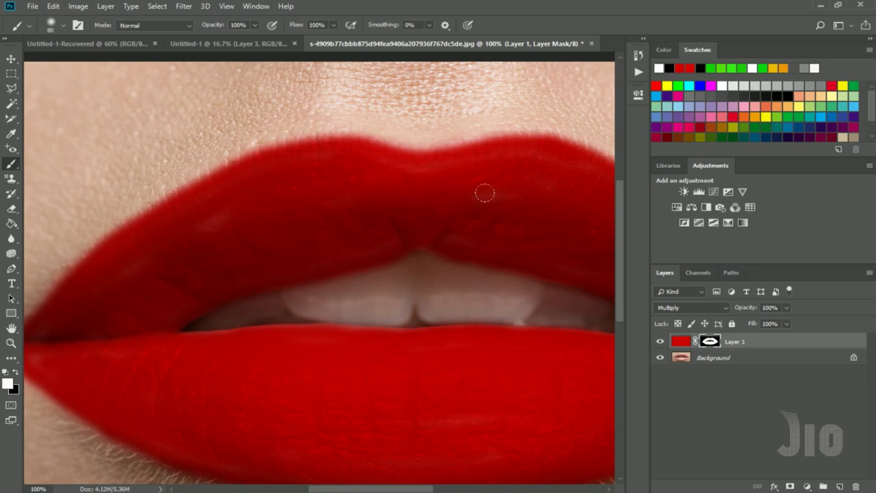
pyautogui.moveTo(498, 203)
pyautogui.mouseDown()
pyautogui.moveTo(270, 121)
pyautogui.moveTo(353, 159)
pyautogui.mouseUp()
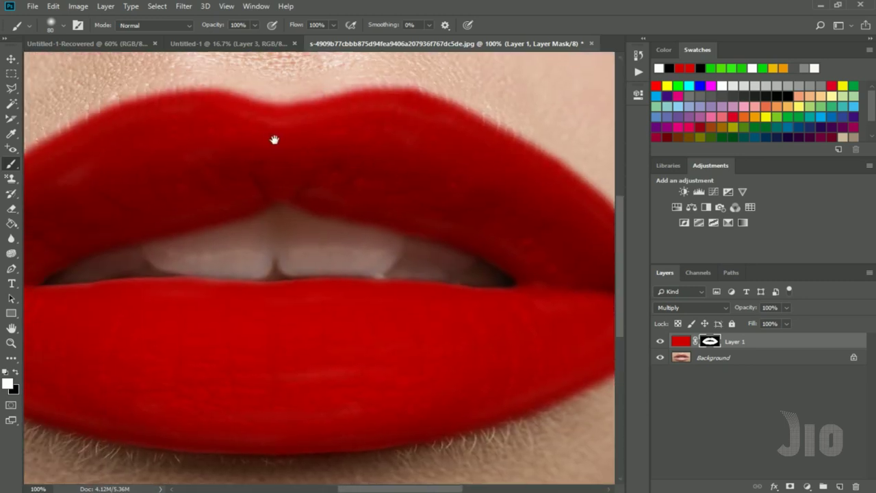
pyautogui.hotkey('ctrl', '-')
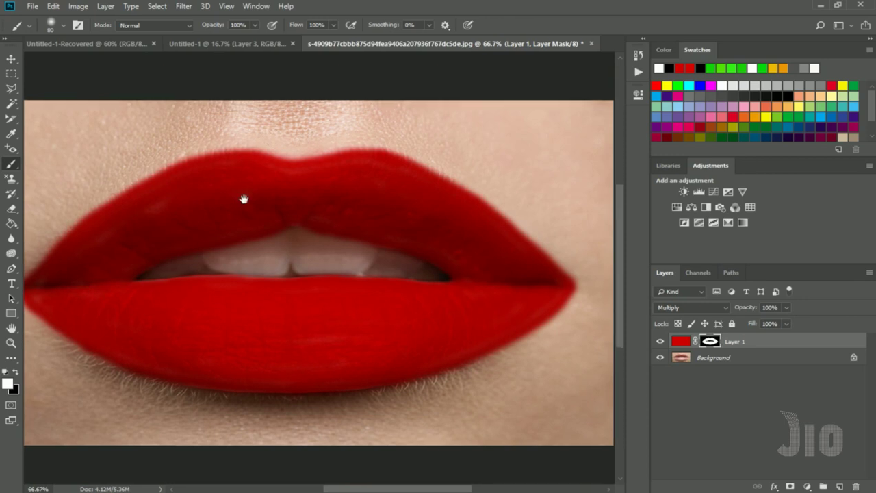
# - Split Layer 1's Underlying Layer white Blend If slider to 195/249 so lip highlights show through
pyautogui.moveTo(242, 198); pyautogui.dragTo(266, 198)
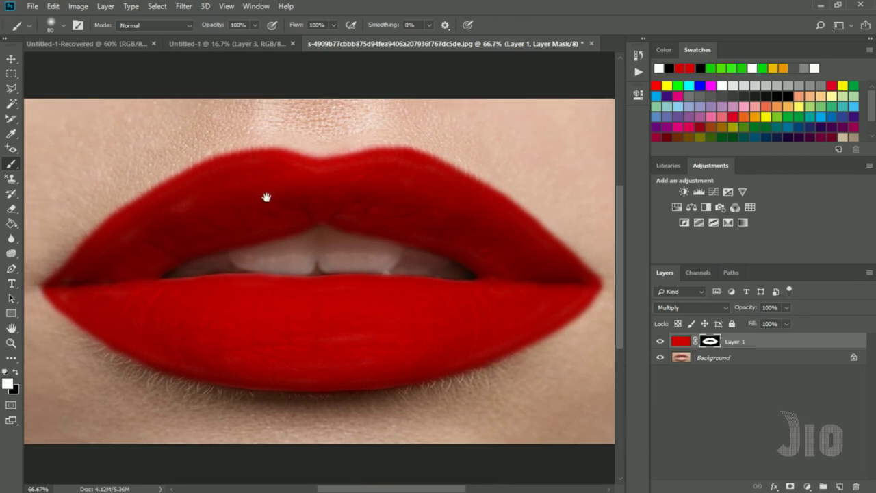
pyautogui.click(681, 342)
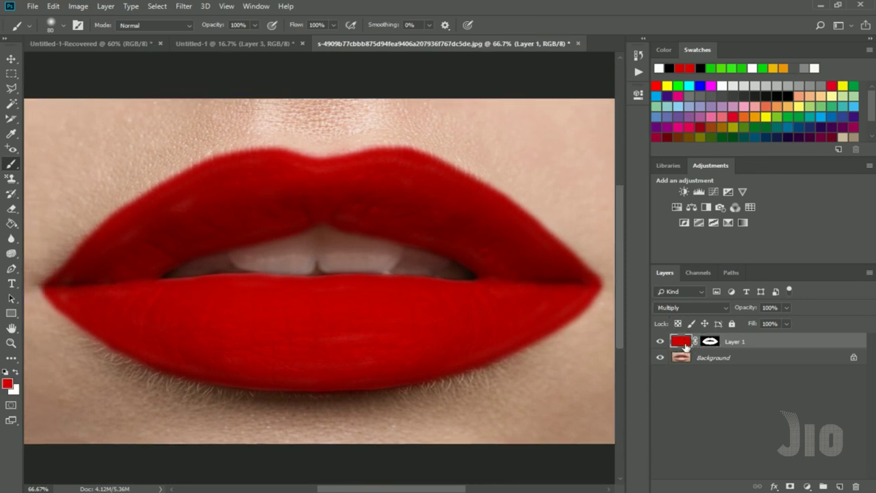
pyautogui.rightClick(684, 346)
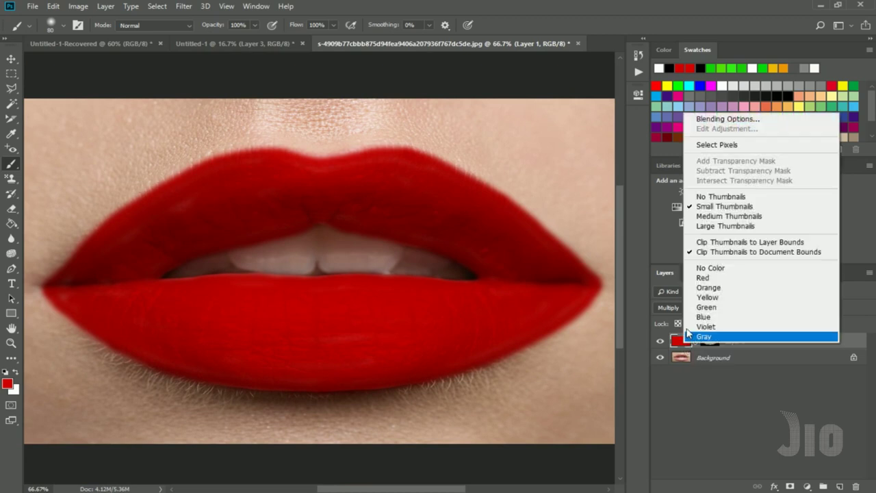
pyautogui.click(722, 120)
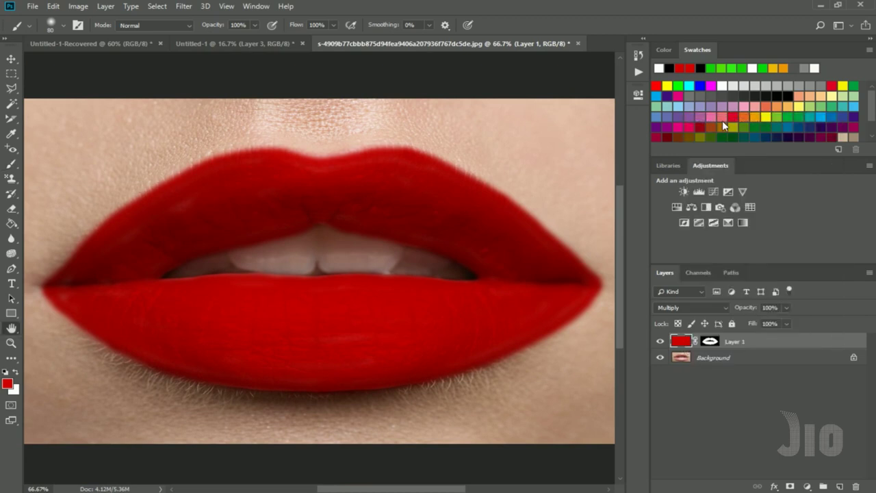
pyautogui.moveTo(600, 22); pyautogui.dragTo(666, 20)
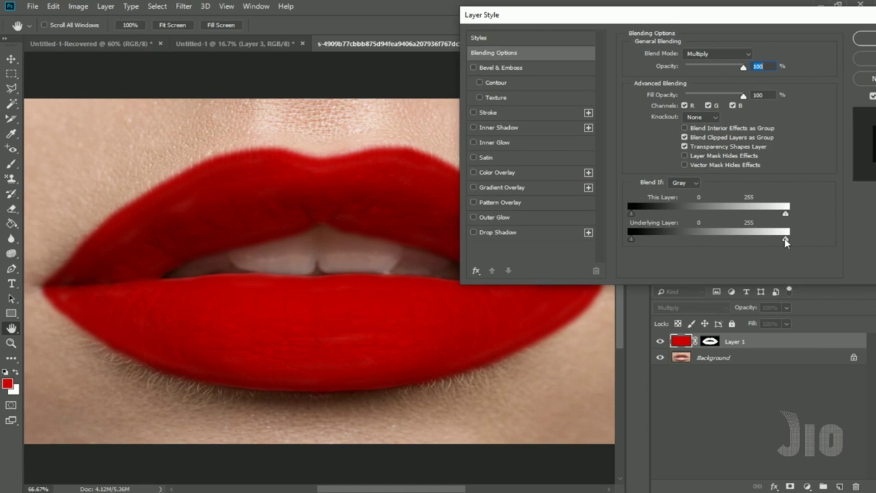
pyautogui.moveTo(786, 241)
pyautogui.mouseDown()
pyautogui.moveTo(731, 238)
pyautogui.moveTo(788, 240)
pyautogui.moveTo(768, 241)
pyautogui.mouseUp()
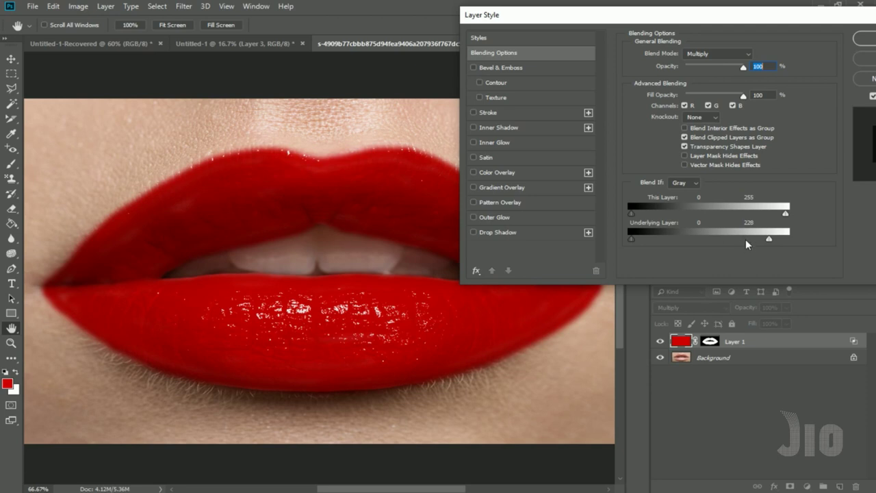
pyautogui.moveTo(768, 239); pyautogui.dragTo(746, 239)
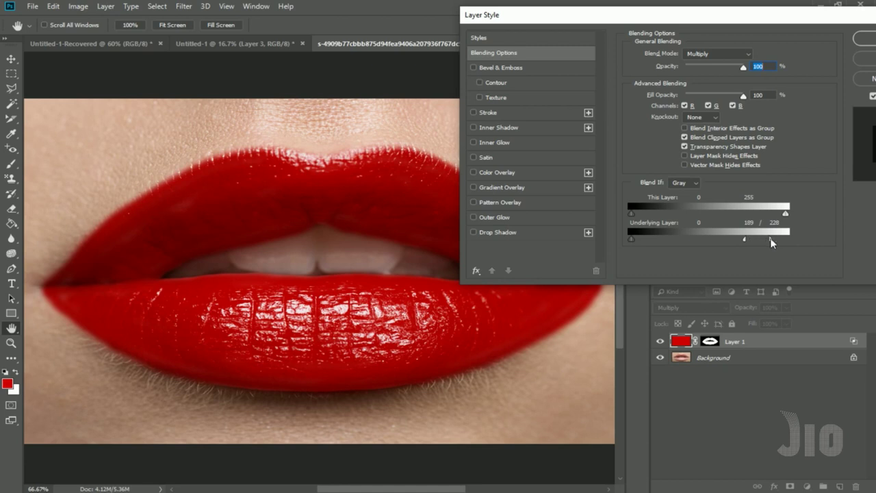
pyautogui.moveTo(770, 241)
pyautogui.mouseDown()
pyautogui.moveTo(788, 240)
pyautogui.moveTo(749, 238)
pyautogui.mouseUp()
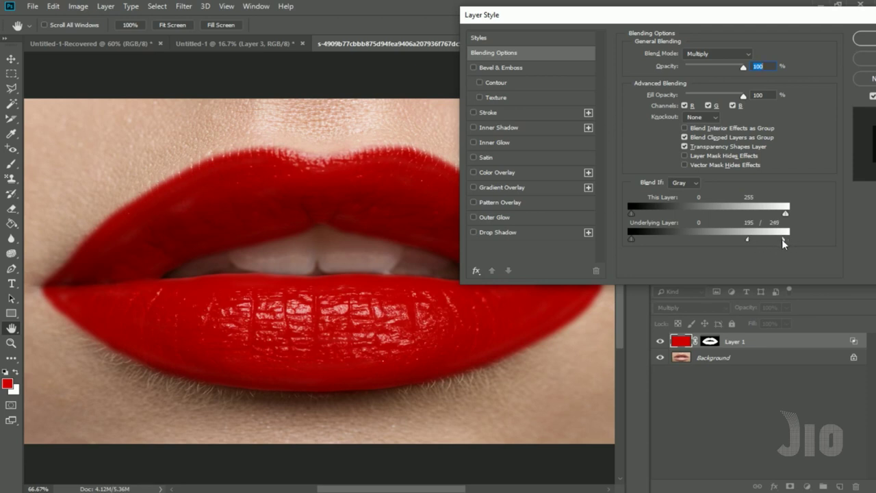
pyautogui.click(864, 38)
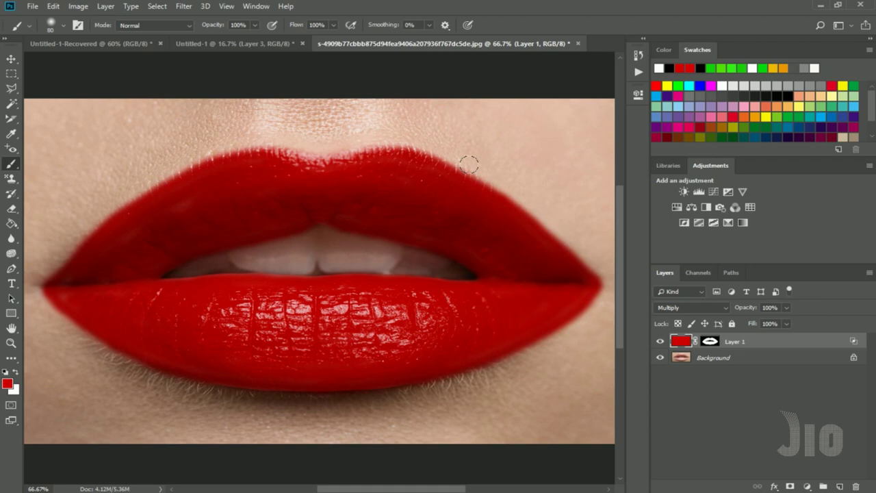
# - Zoom in to 100% and pan to bring the lower lip into view
pyautogui.hotkey('ctrl', '+')
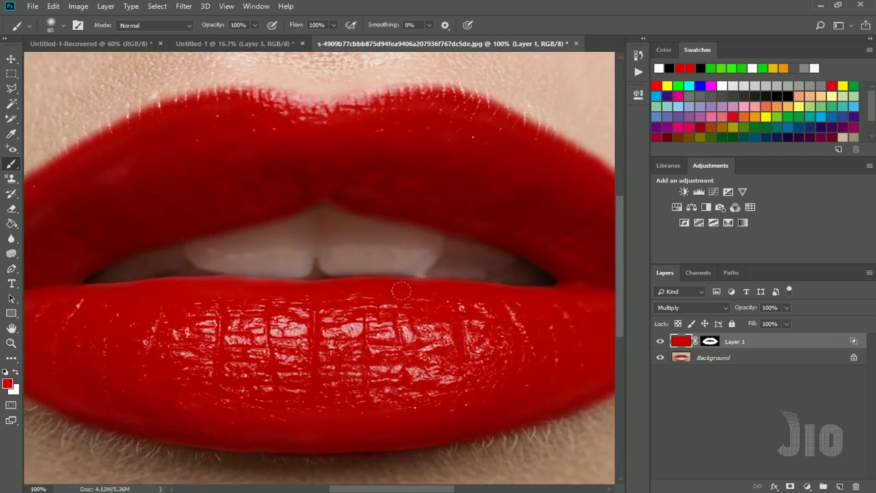
pyautogui.moveTo(375, 286); pyautogui.dragTo(387, 343)
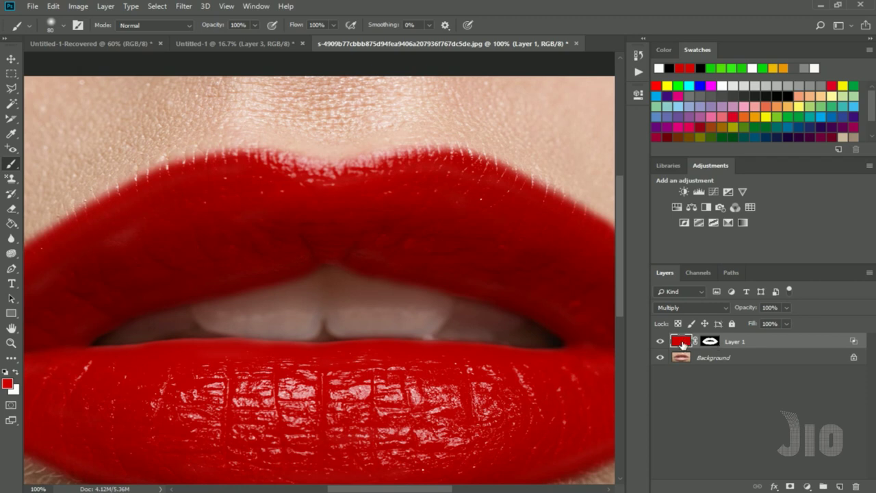
# - Colorize Layer 1 in Hue/Saturation at Saturation 87, trying hues like orange and olive yellow-green
pyautogui.hotkey('ctrl', 'u')
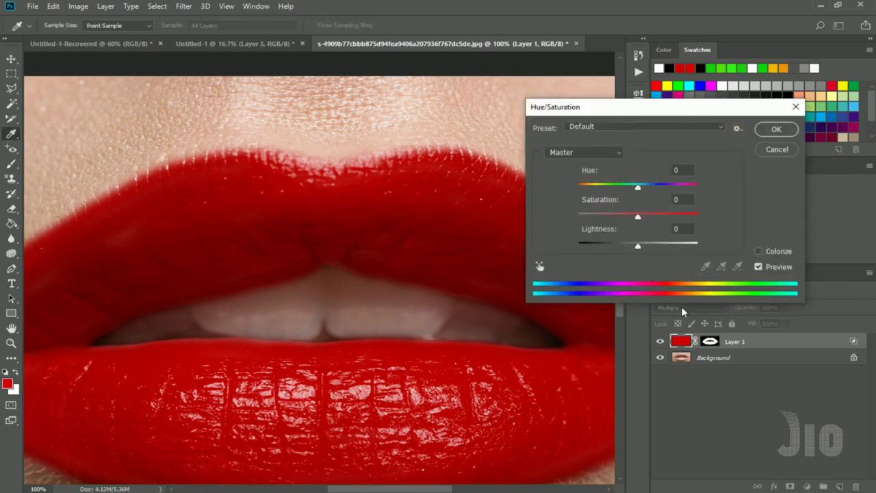
pyautogui.click(758, 251)
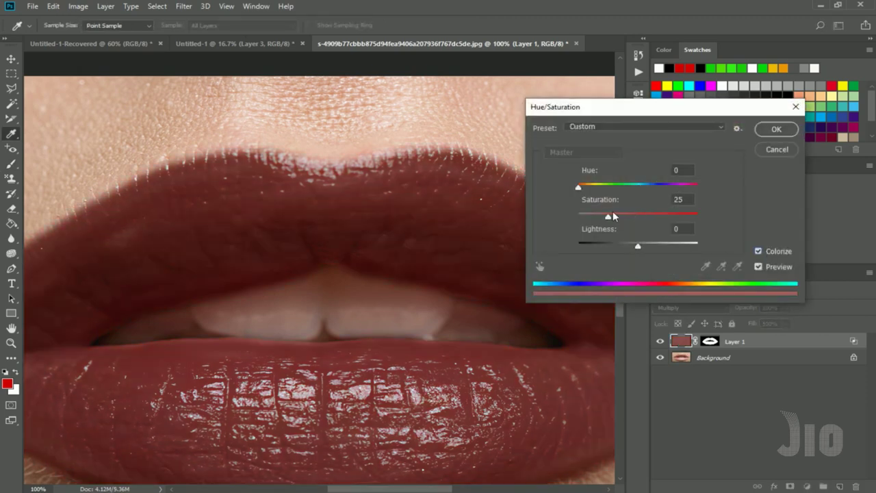
pyautogui.moveTo(607, 216)
pyautogui.mouseDown()
pyautogui.moveTo(697, 218)
pyautogui.moveTo(683, 217)
pyautogui.mouseUp()
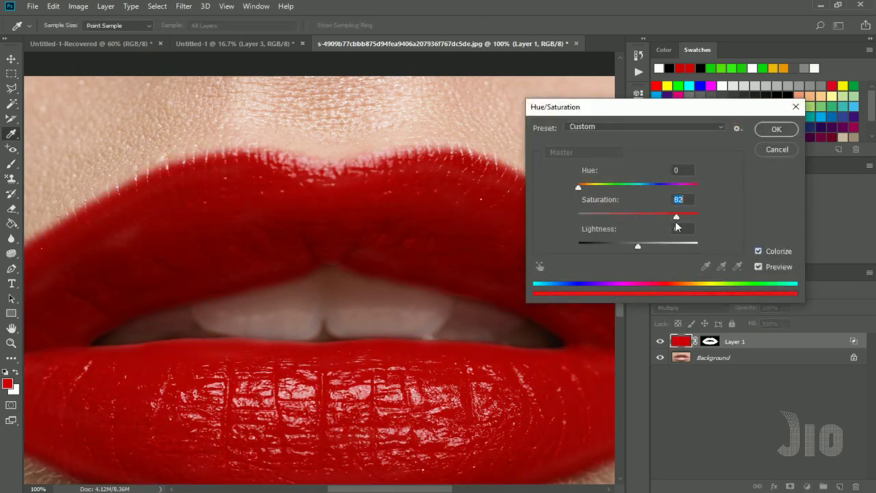
pyautogui.moveTo(580, 189); pyautogui.dragTo(595, 191)
pyautogui.hotkey('ctrl', '-')
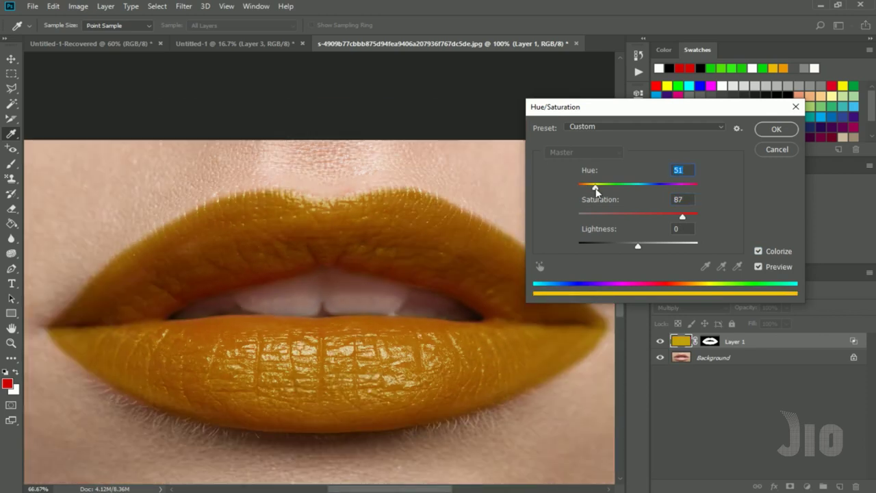
pyautogui.moveTo(628, 117); pyautogui.dragTo(654, 174)
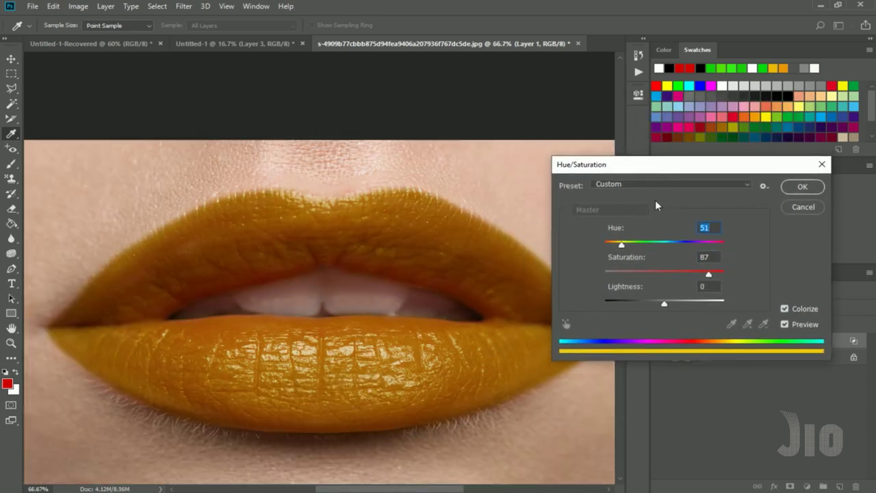
pyautogui.moveTo(621, 245); pyautogui.dragTo(727, 250)
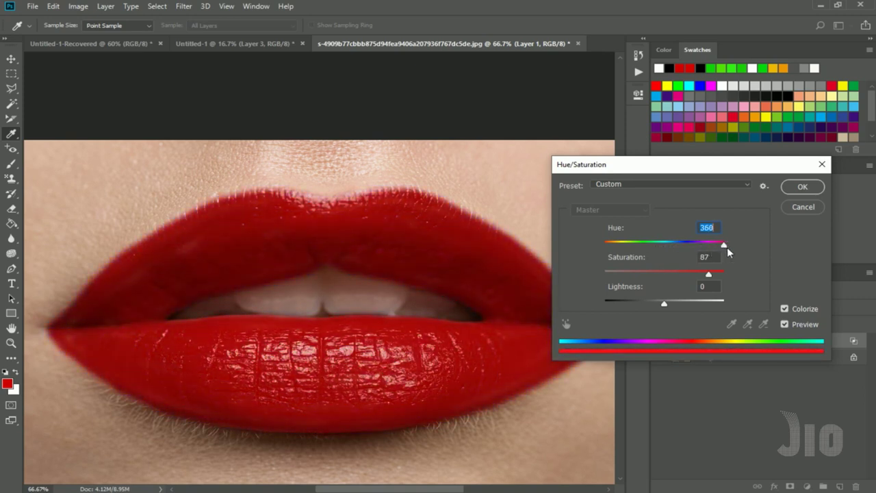